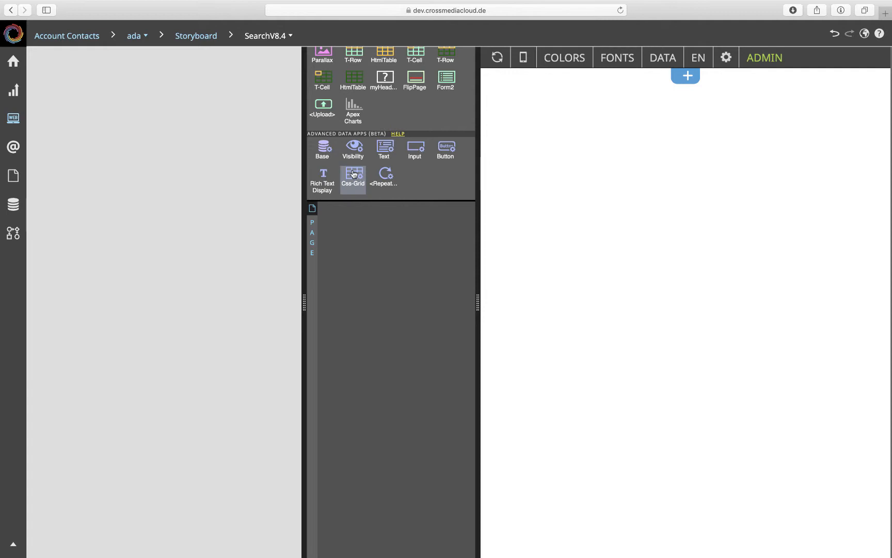
- Add a Css-Grid to the empty page and place a Headline with its margin removed inside it
left_click_drag(354, 174, 346, 235)
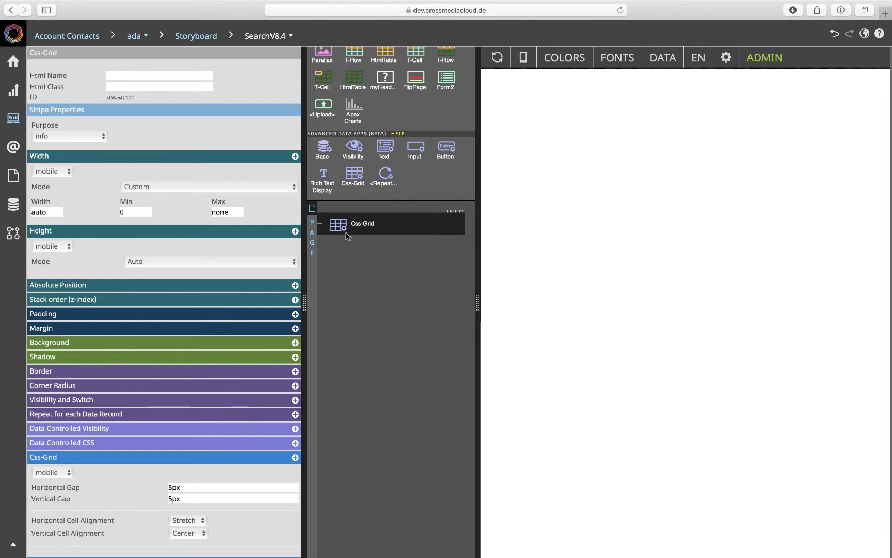
scroll(349, 164, "up", 8)
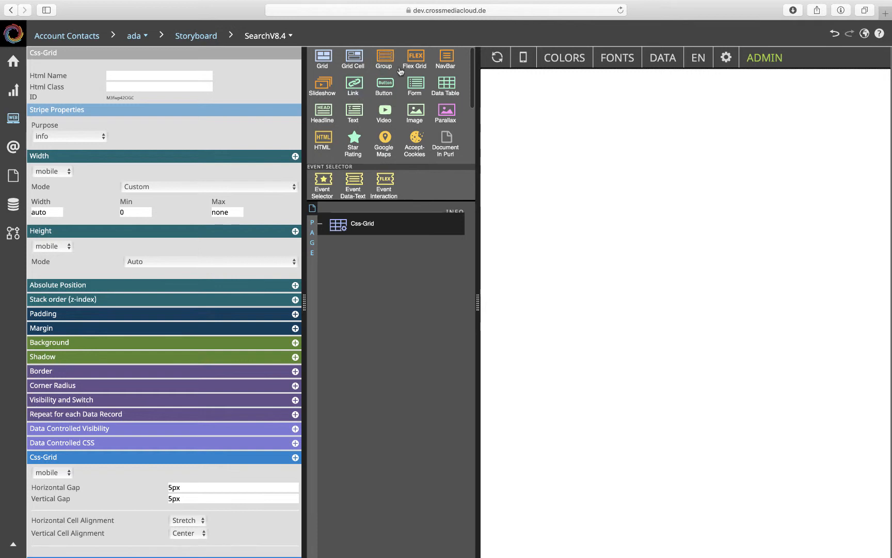
left_click_drag(322, 111, 343, 227)
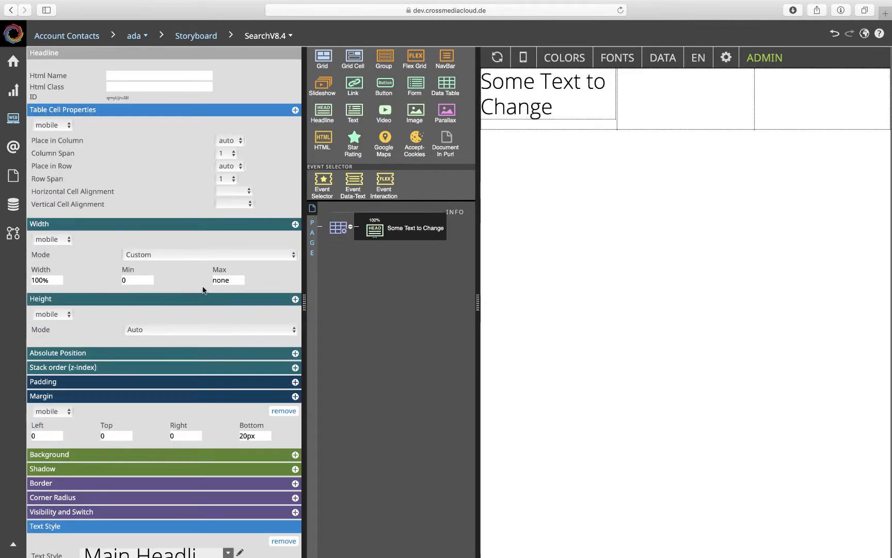
left_click(289, 399)
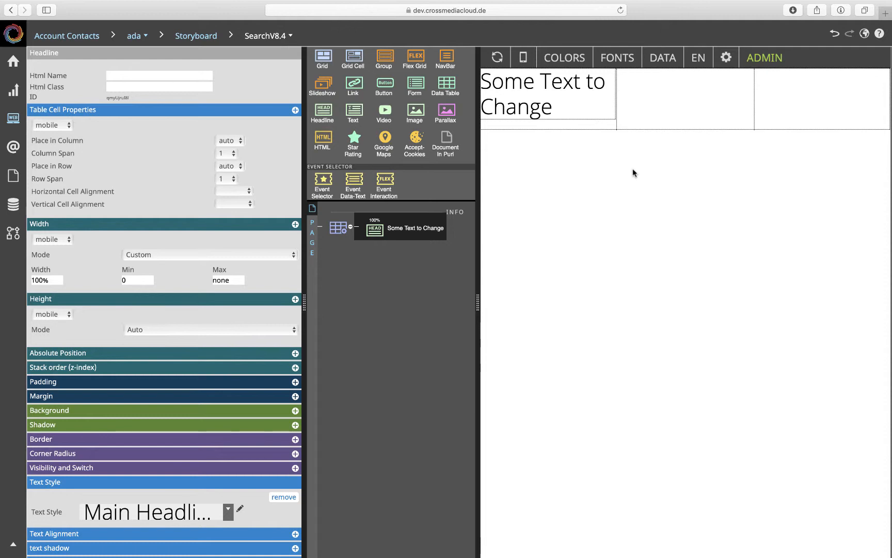
- Try horizontal grid lines on the Css-Grid and set the grid lines back to inspector
left_click(336, 230)
scroll(243, 258, "down", 5)
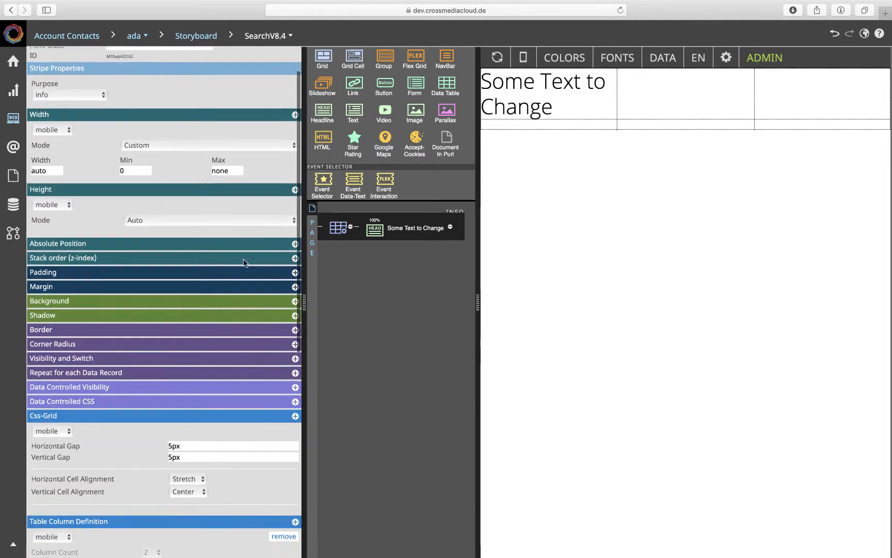
scroll(243, 259, "down", 3)
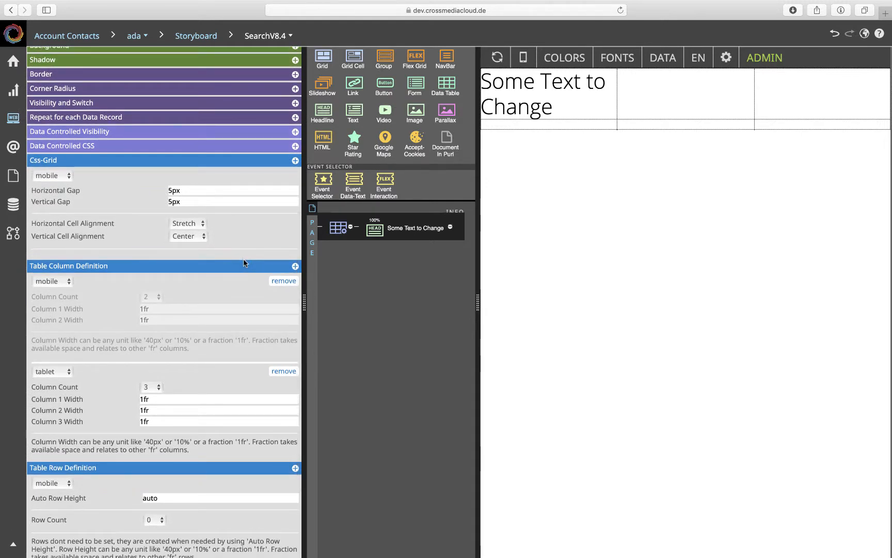
scroll(243, 258, "down", 2)
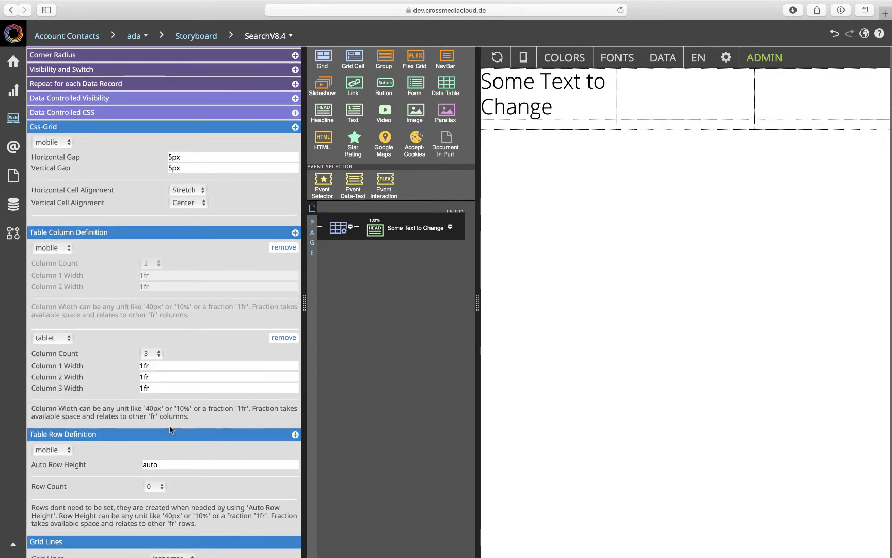
scroll(149, 444, "down", 3)
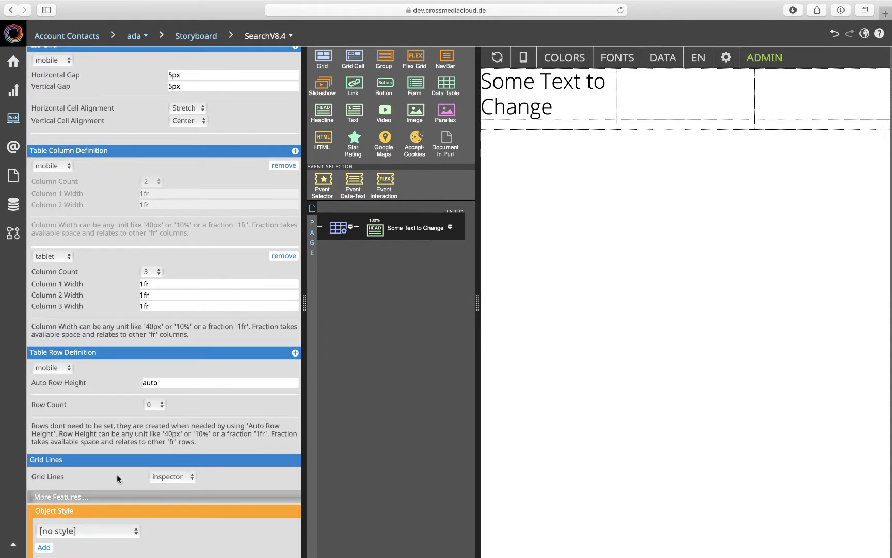
left_click(190, 477)
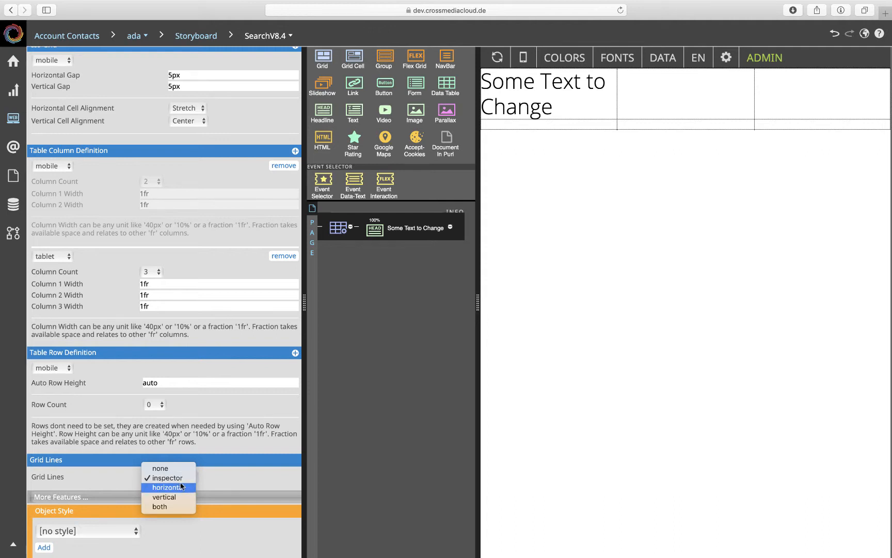
left_click(179, 488)
scroll(179, 487, "down", 3)
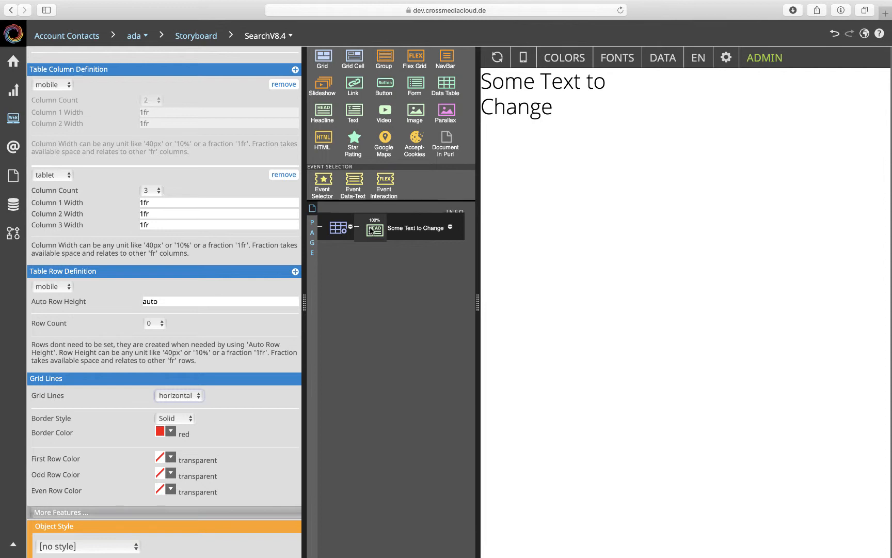
left_click(183, 395)
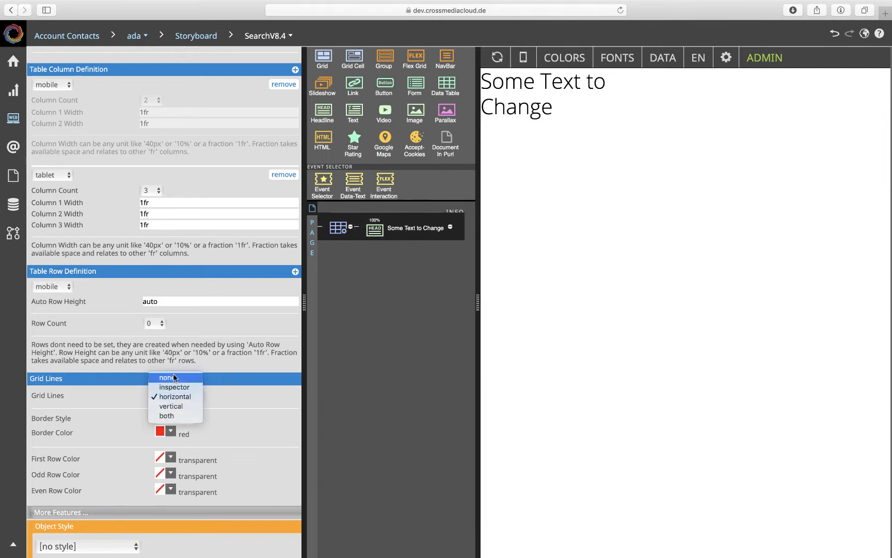
left_click(173, 386)
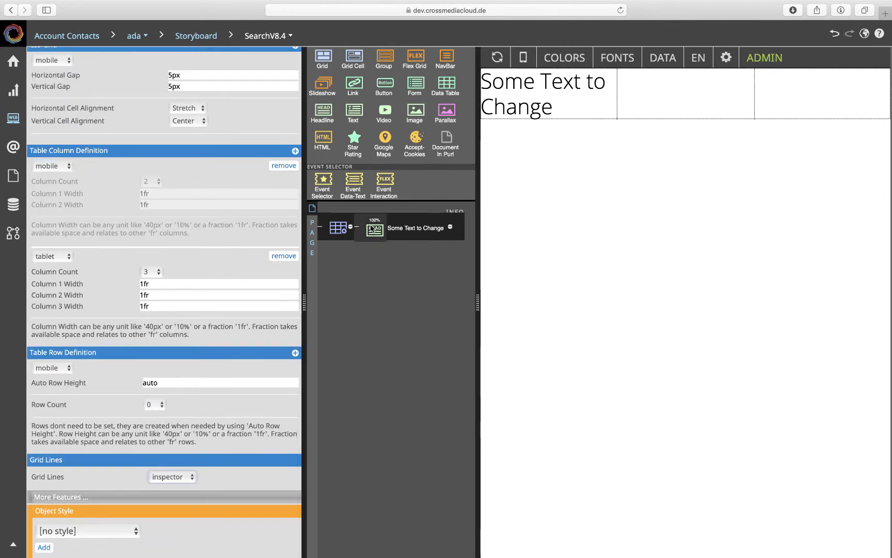
- Paste four copies of the headline into the Css-Grid to fill further cells
left_click(408, 228)
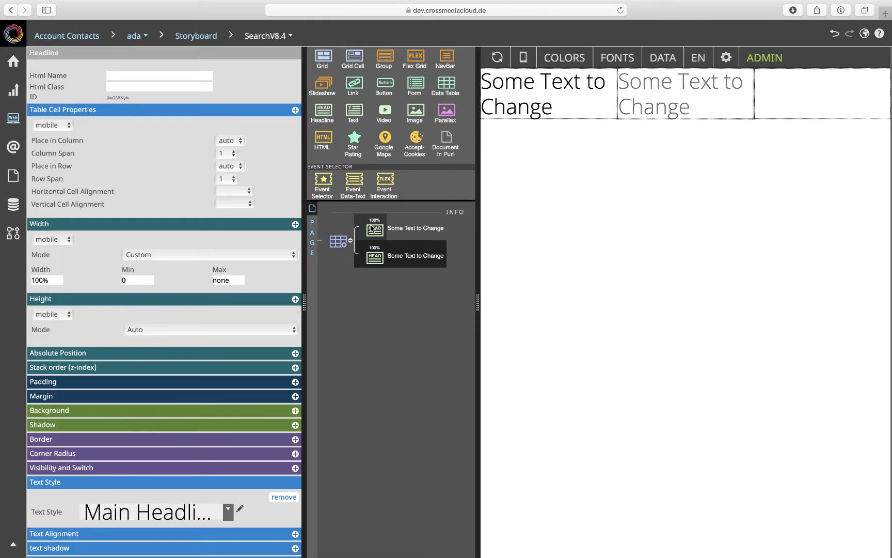
left_click(382, 261)
key("ctrl+v")
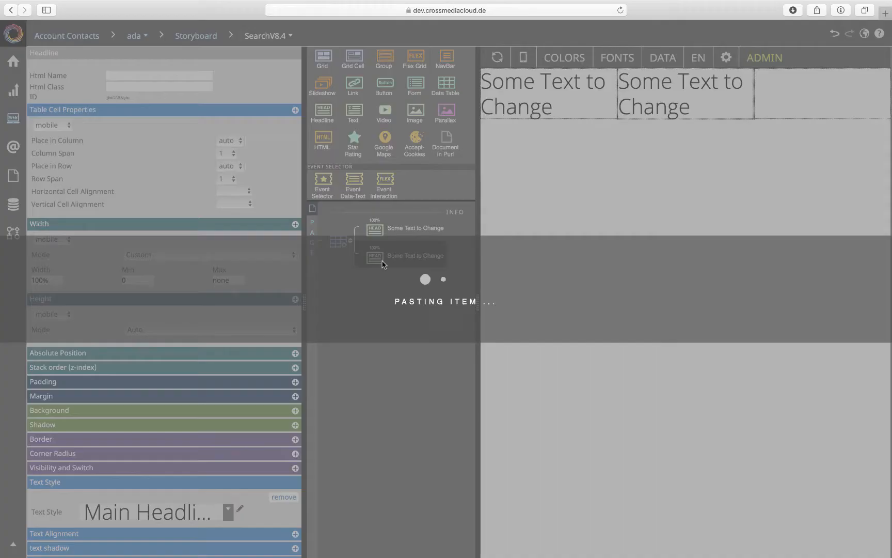
key("ctrl+v")
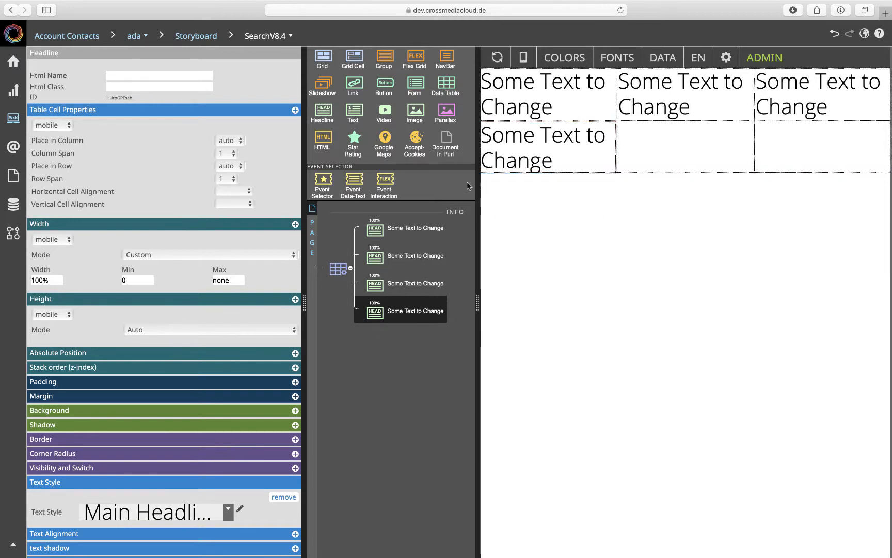
key("ctrl+v")
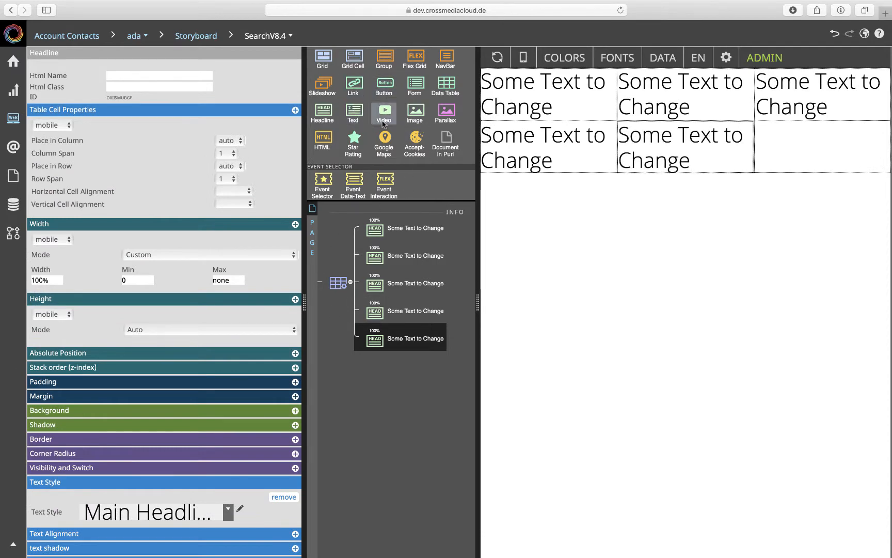
- Insert a Group after the third headline in the grid and give it the Top Link Hover background color
left_click_drag(384, 58, 357, 293)
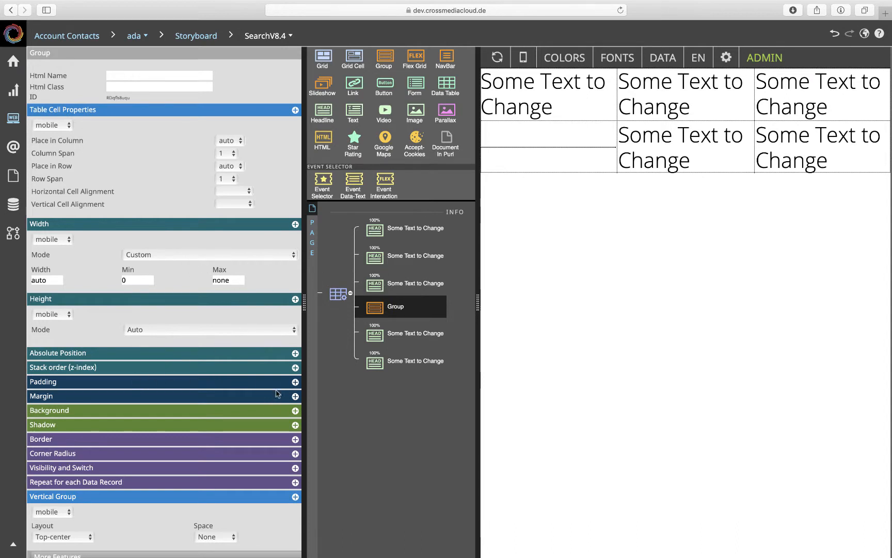
left_click(294, 411)
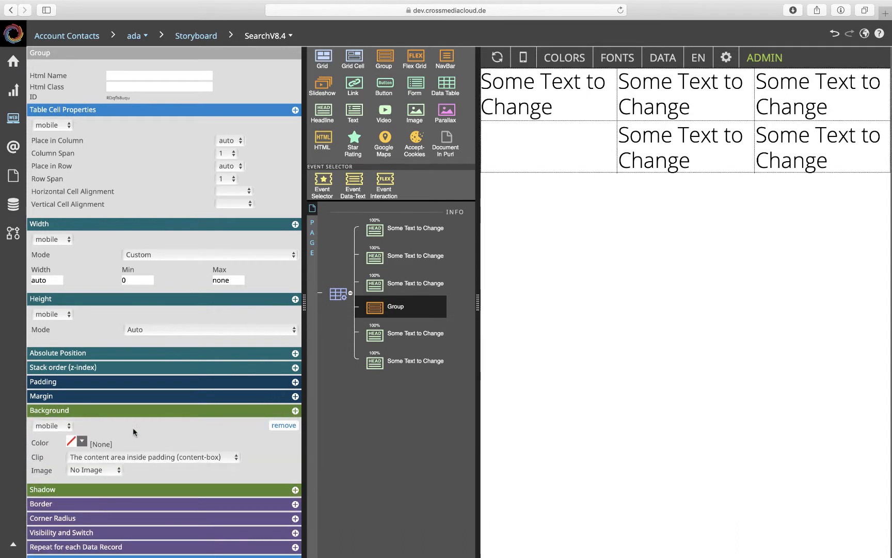
left_click(79, 441)
left_click(92, 531)
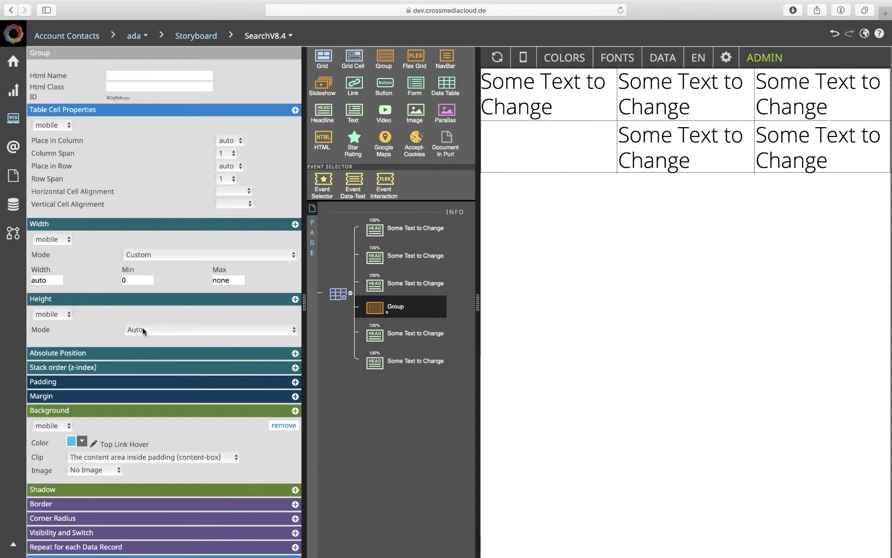
- Set the Css-Grid's vertical cell alignment to Stretch
scroll(143, 331, "down", 5)
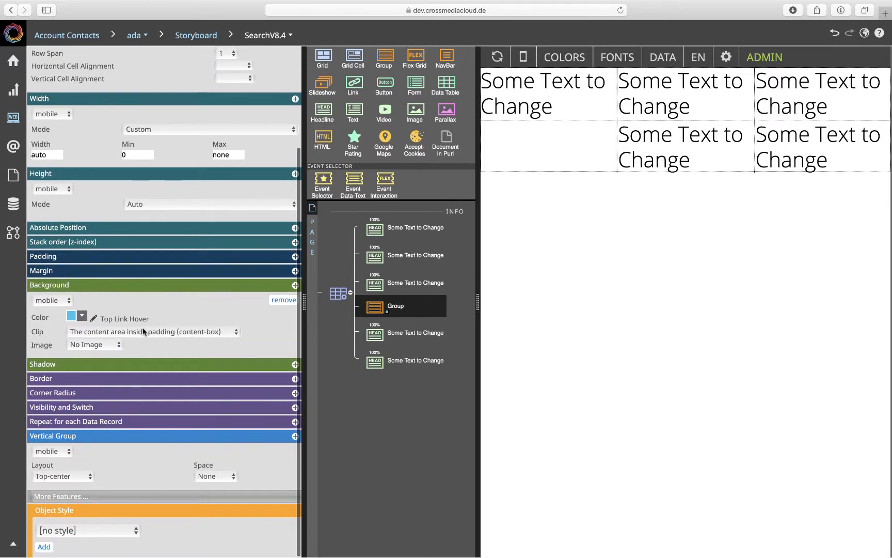
left_click(338, 294)
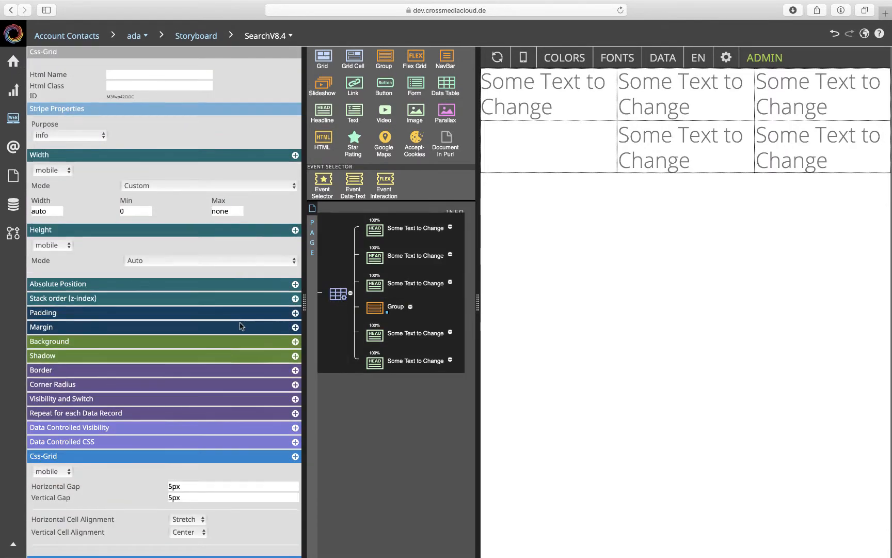
scroll(240, 326, "down", 10)
left_click(199, 287)
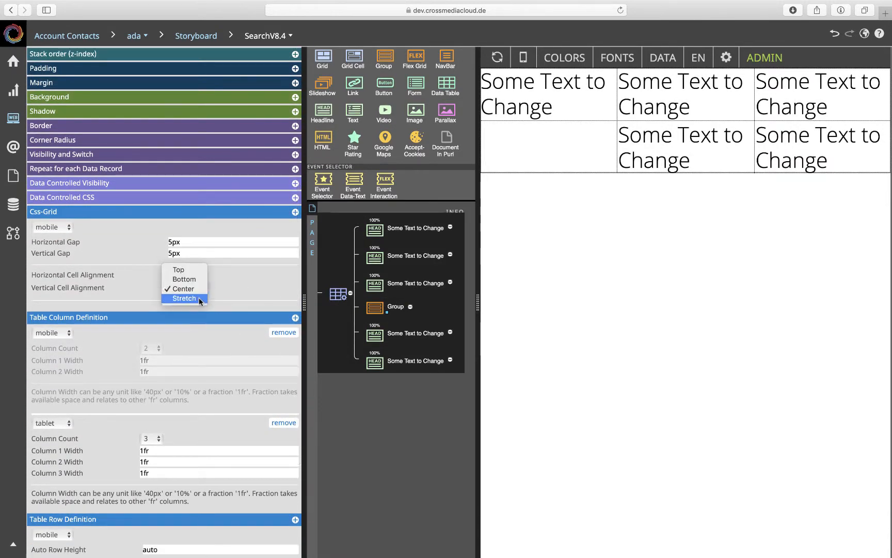
left_click(191, 298)
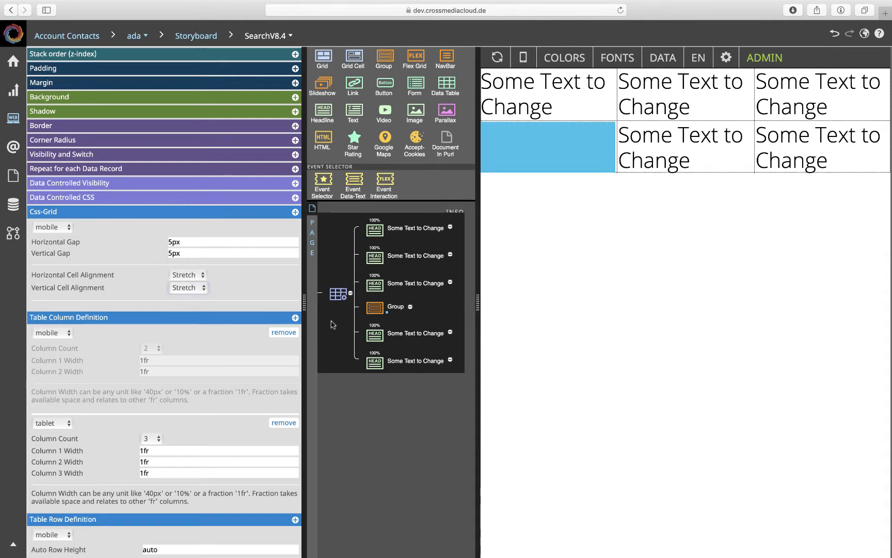
left_click(367, 308)
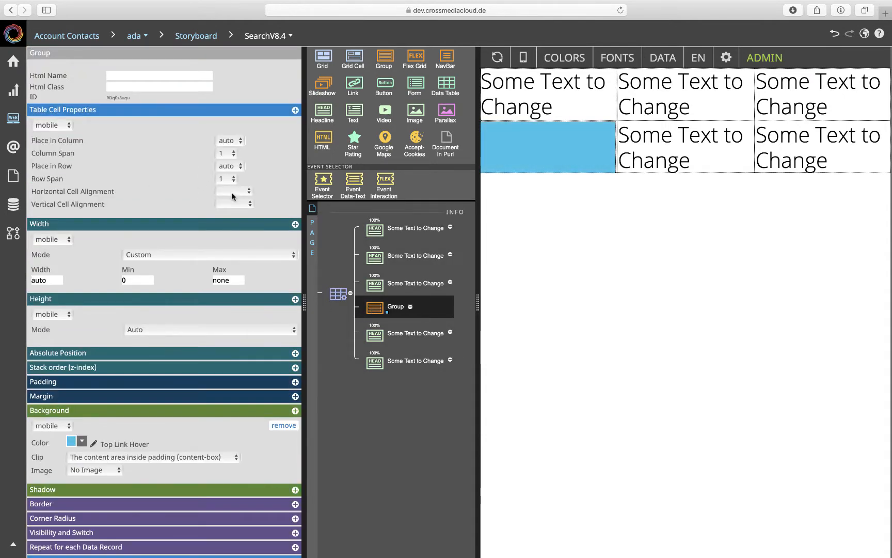
left_click(233, 192)
left_click(280, 201)
- Set the Css-Grid's horizontal and vertical gaps to 0
mouse_move(527, 174)
left_click(338, 295)
scroll(168, 292, "down", 6)
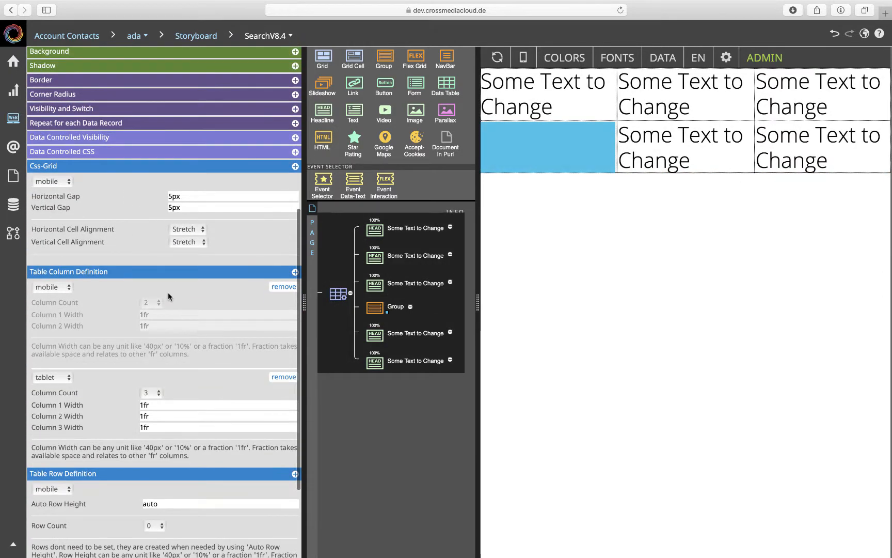
triple_click(189, 196)
type("0")
key("Tab")
type("0")
left_click(211, 227)
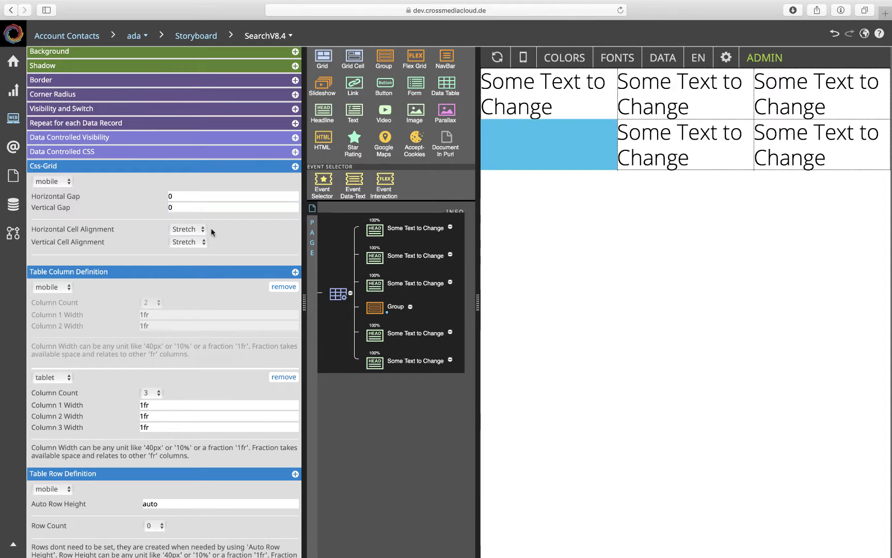
- Set the row span of the blue Group to 2
left_click(576, 159)
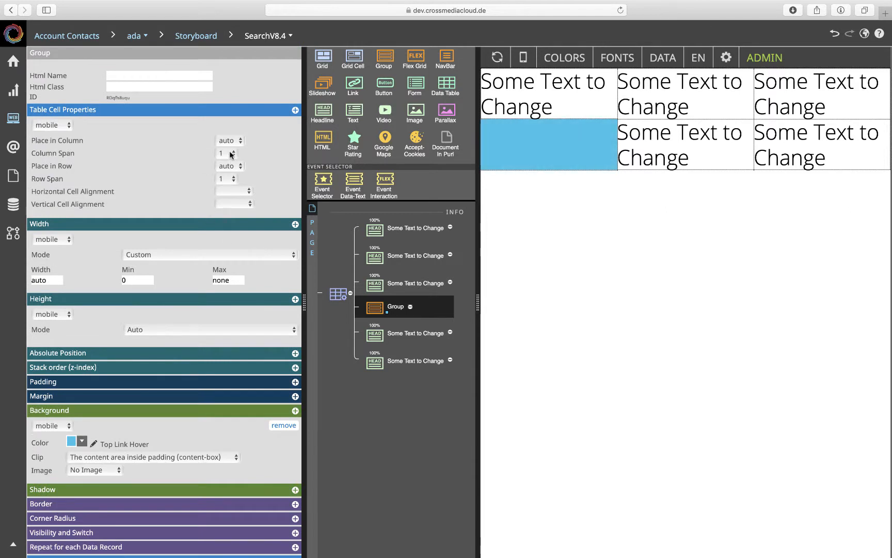
left_click(232, 179)
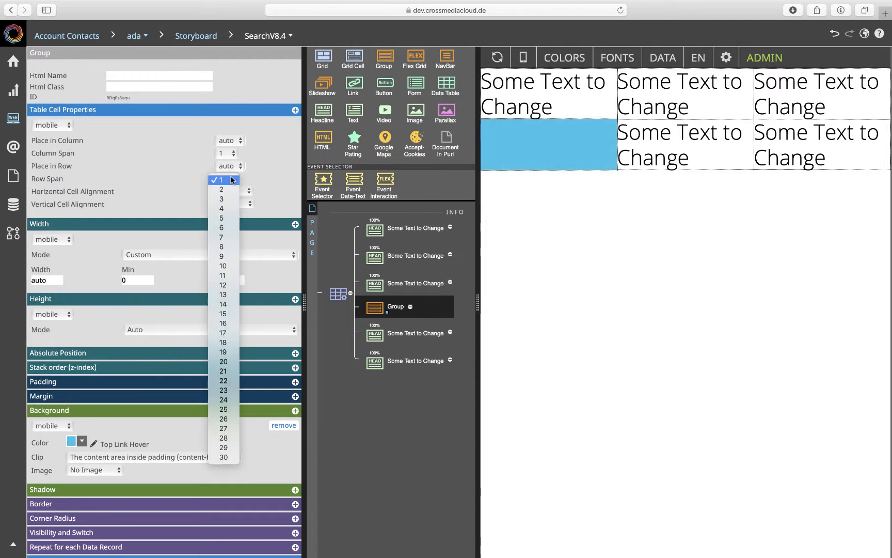
left_click(227, 189)
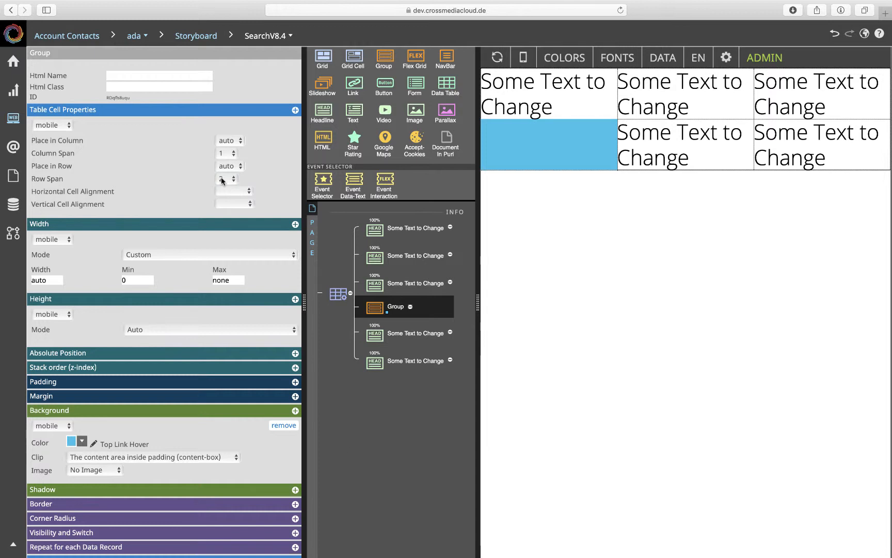
- Duplicate the last headline in the grid to add one more cell
left_click(371, 365)
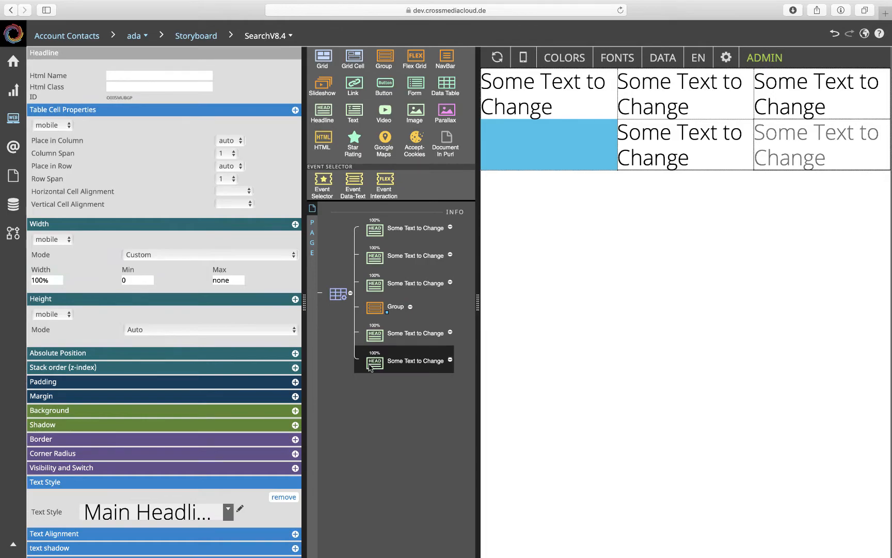
key("super+c")
key("super+v")
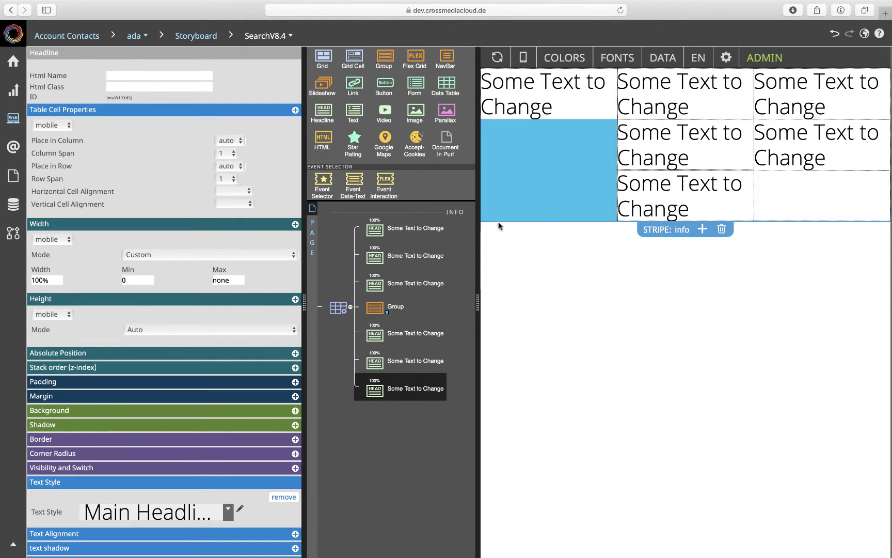
- Set the column span of the blue Group to 2, leaving its column placement on auto
left_click(383, 308)
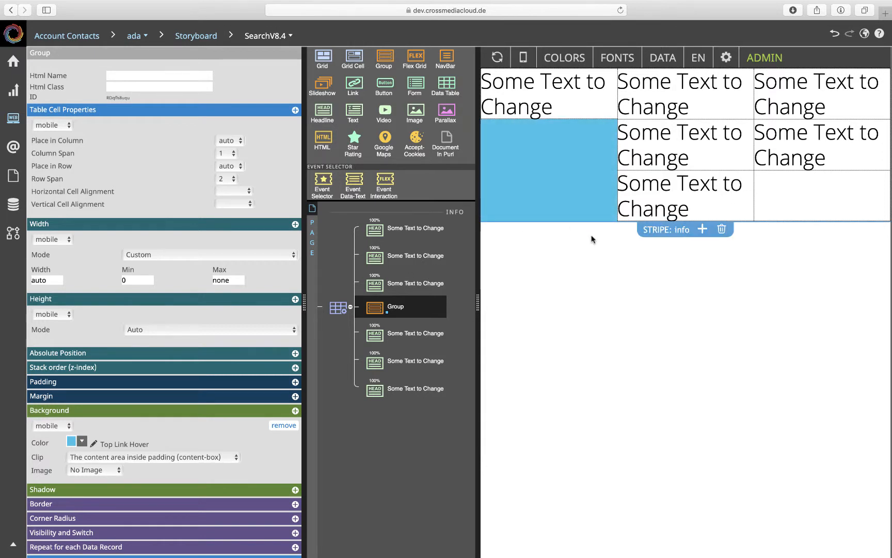
left_click(225, 141)
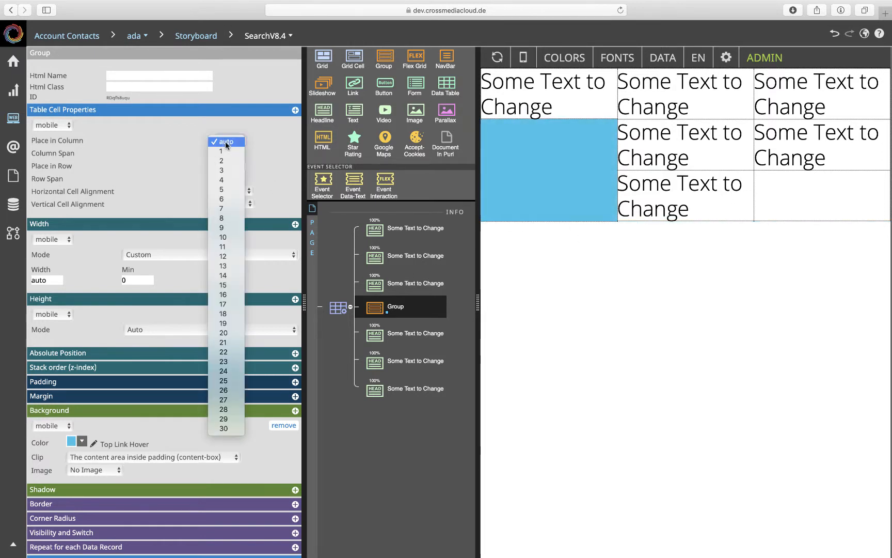
left_click(225, 141)
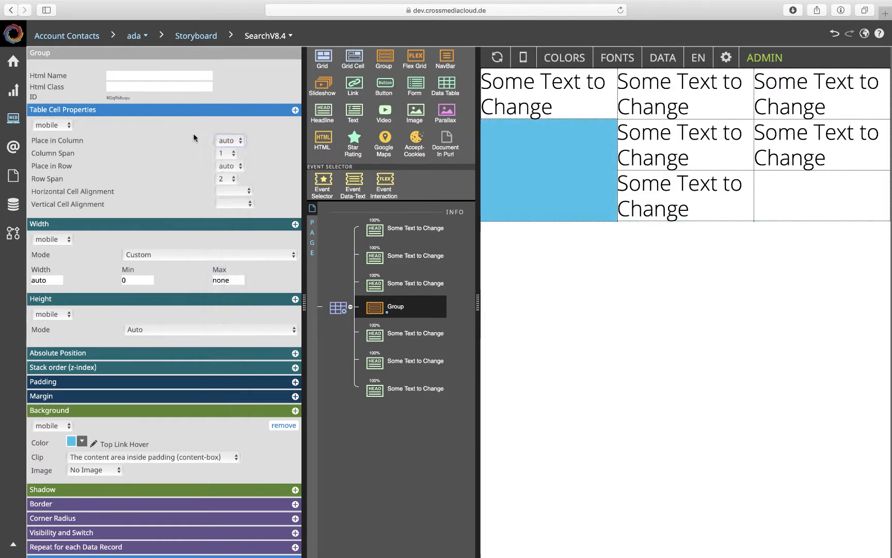
left_click(227, 154)
left_click(227, 164)
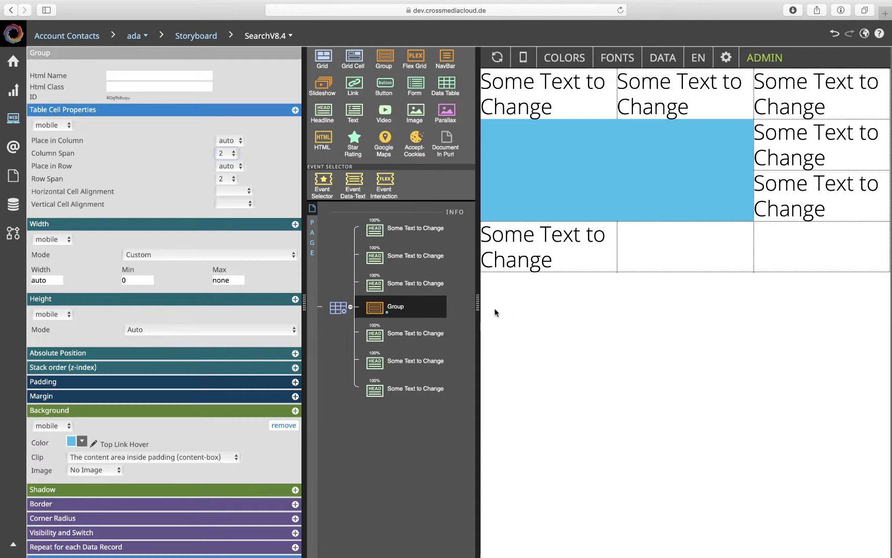
- Try an auto row height of 200px on the Css-Grid, and undo that change
scroll(299, 328, "down", 5)
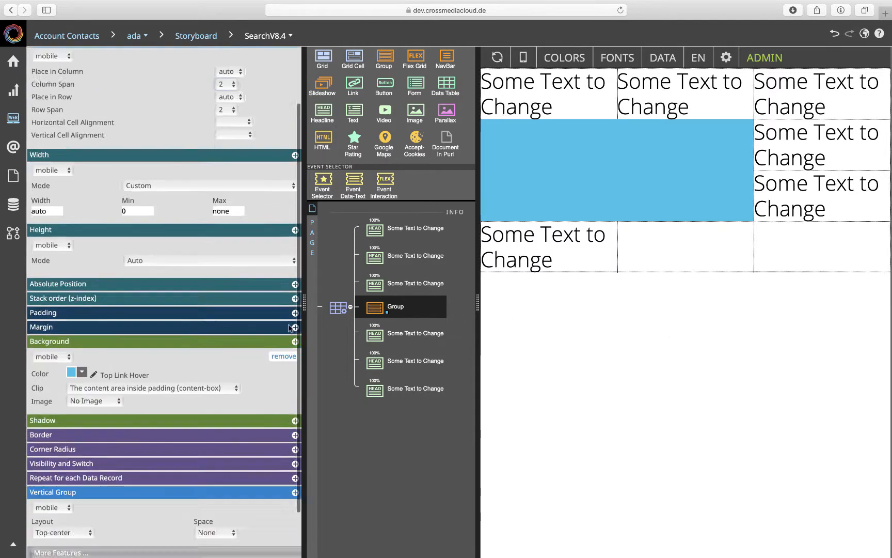
left_click(329, 310)
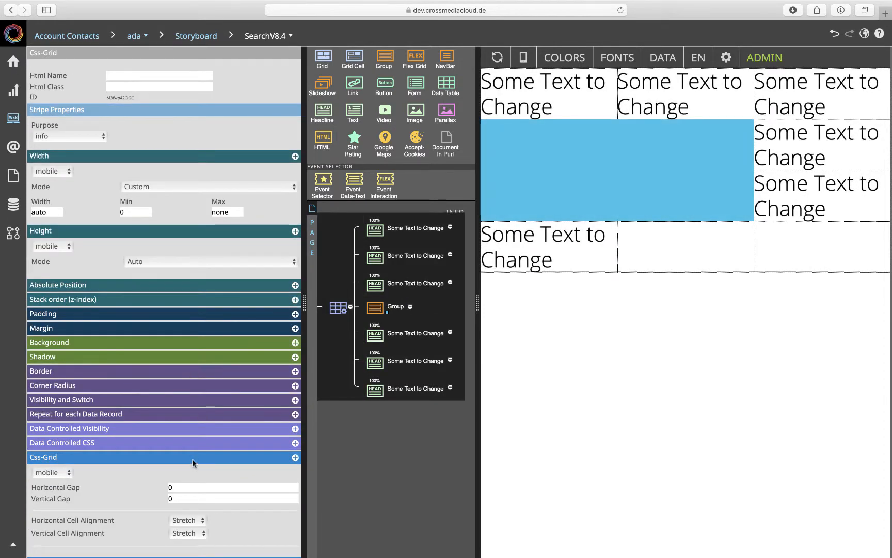
scroll(192, 461, "down", 15)
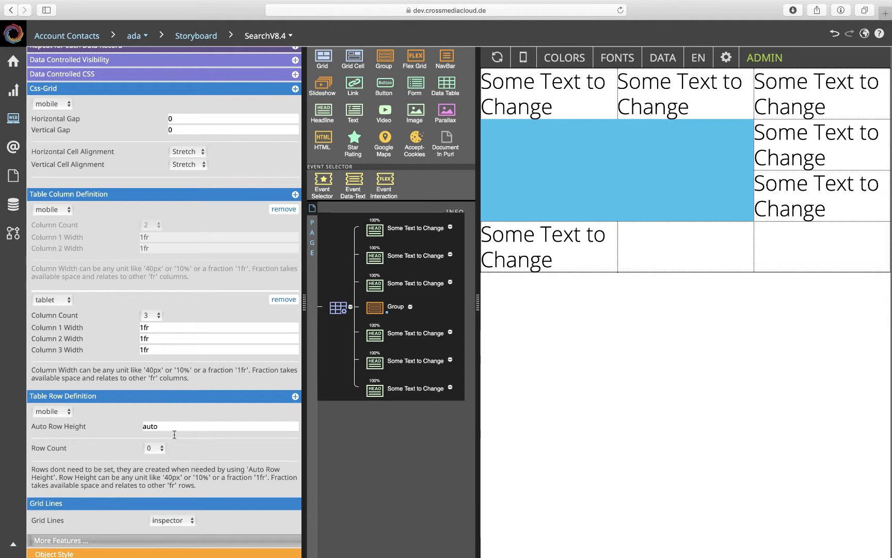
left_click_drag(170, 426, 134, 426)
type("200px")
key("Return")
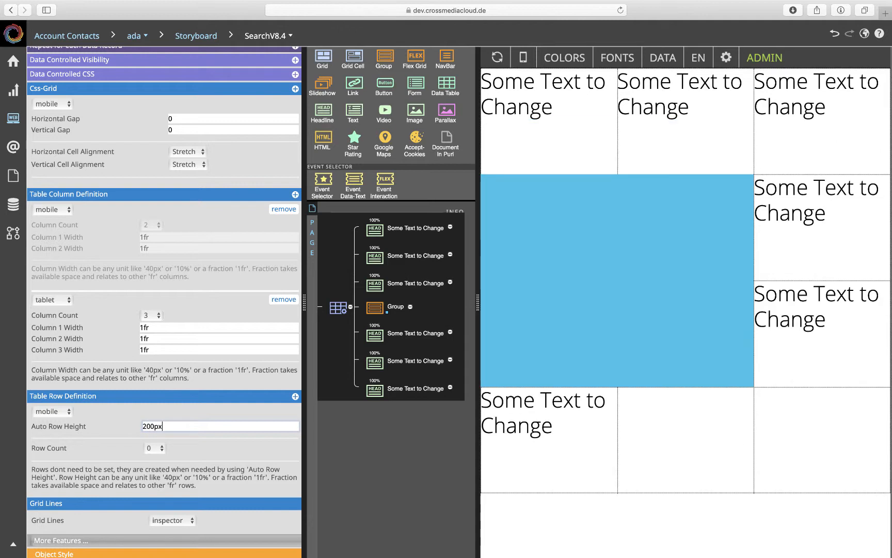
key("super+z")
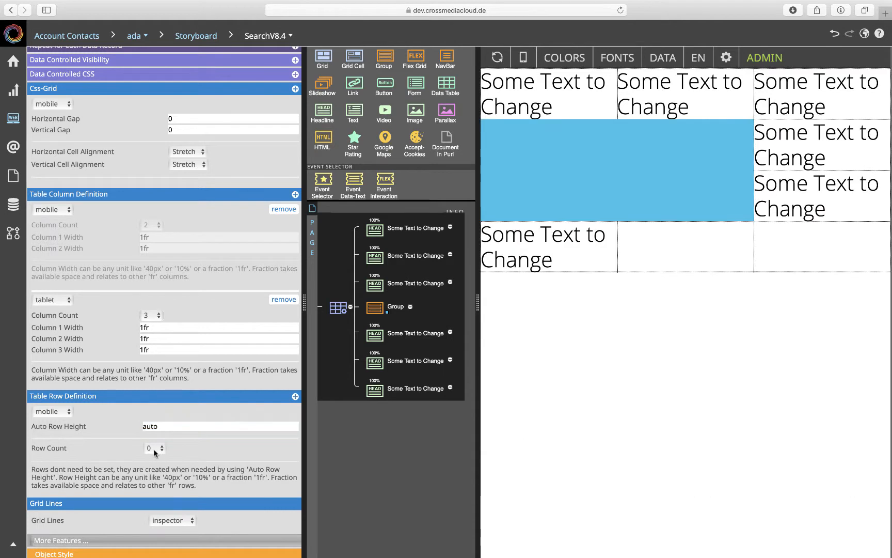
- Set the Css-Grid's row count to 4 and its tablet column count to 4
left_click(154, 448)
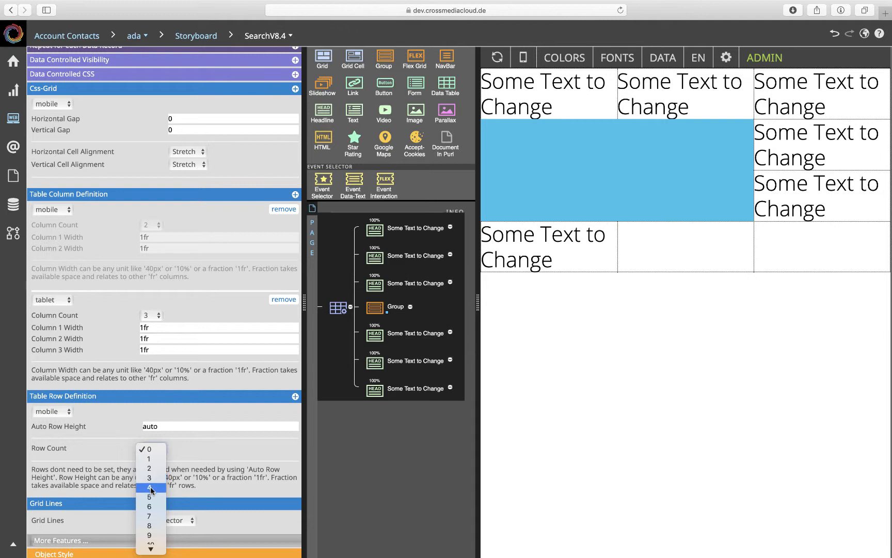
left_click(149, 487)
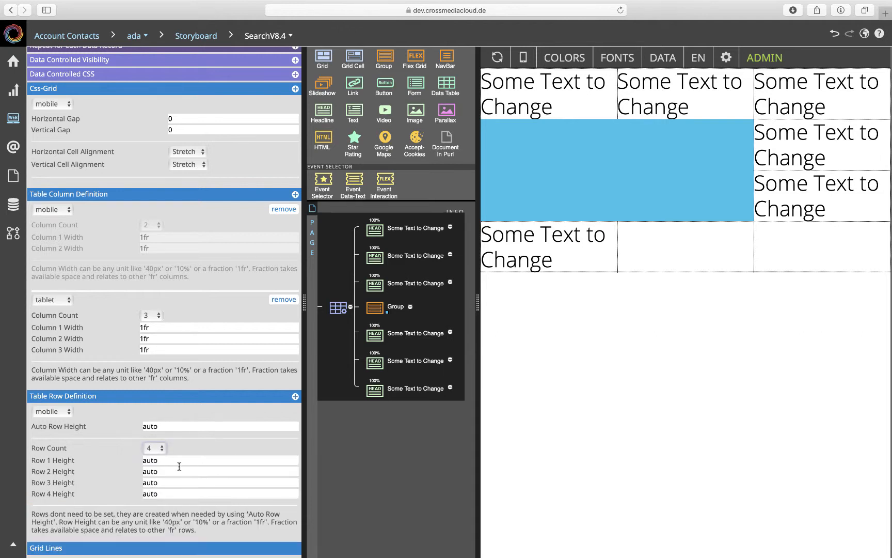
left_click(149, 316)
left_click(150, 322)
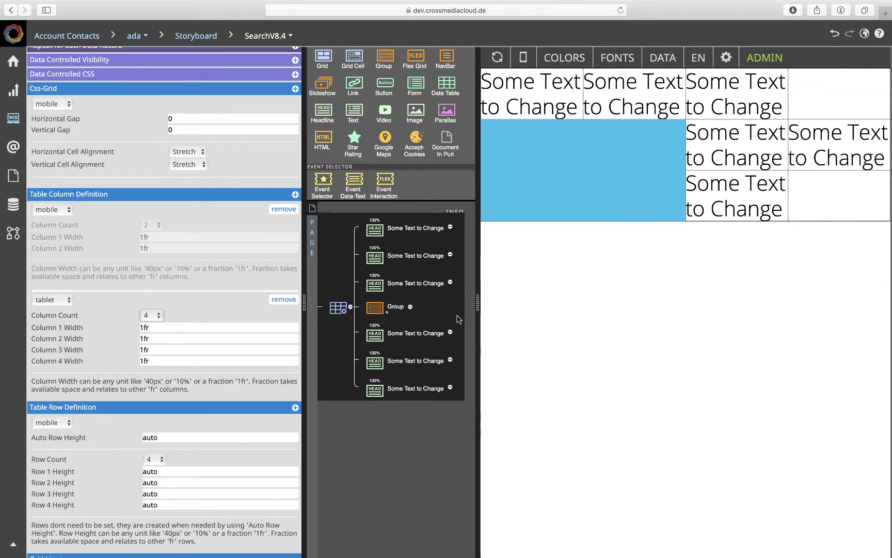
- Delete all the headlines above and below the blue Group, keeping only the Group in the grid
left_click(375, 231)
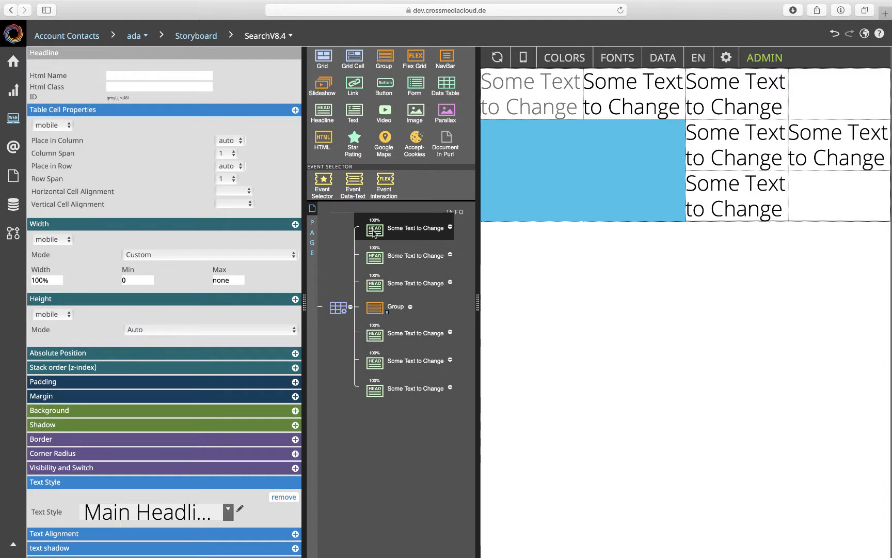
left_click(374, 287)
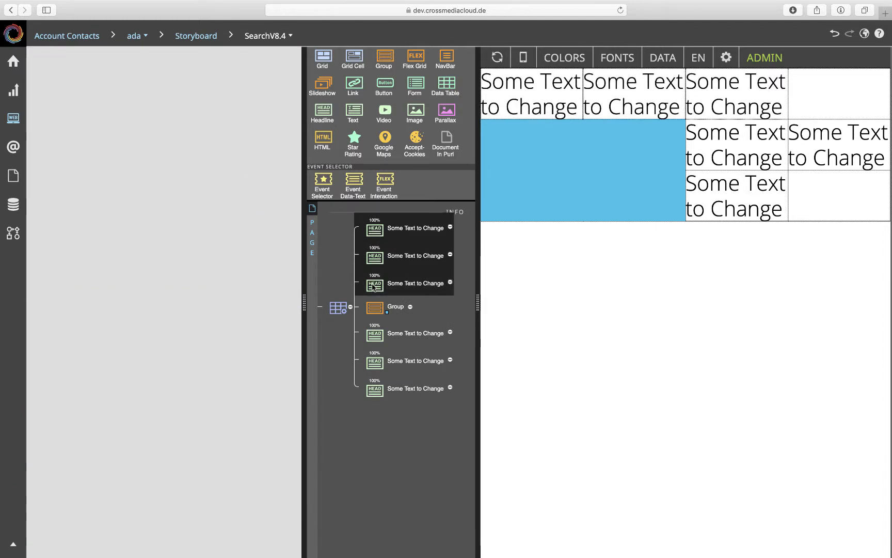
key("Delete")
left_click(384, 258)
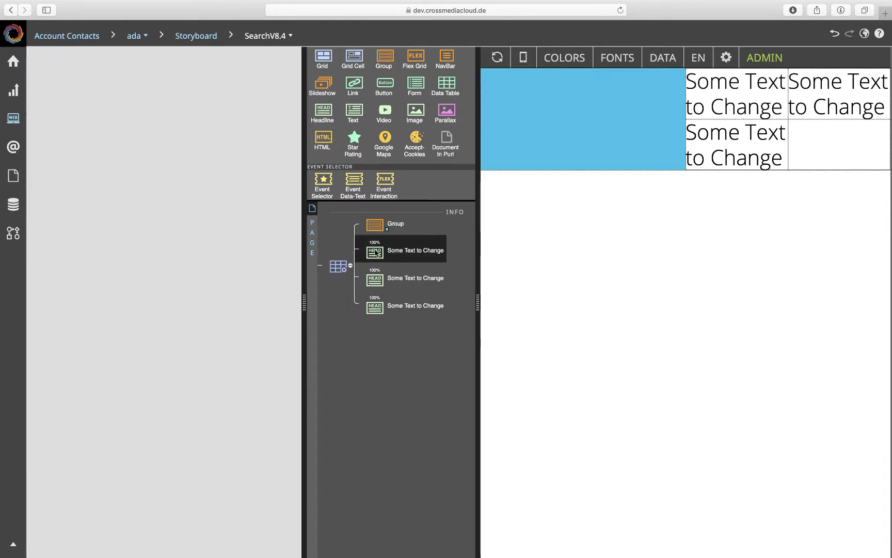
left_click(376, 308, "shift")
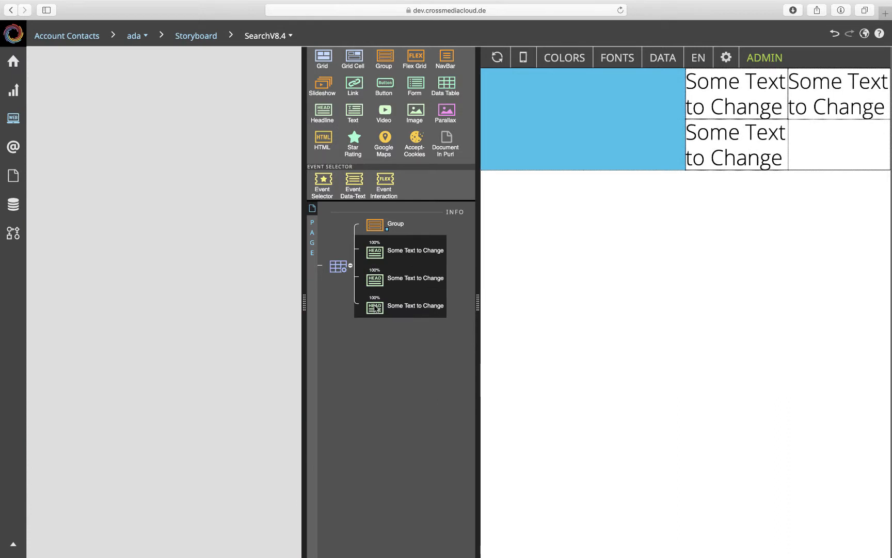
key("Delete")
- Set the Css-Grid's height mode to Custom with a height of 100vh, and widen the refreshed preview area
left_click(339, 225)
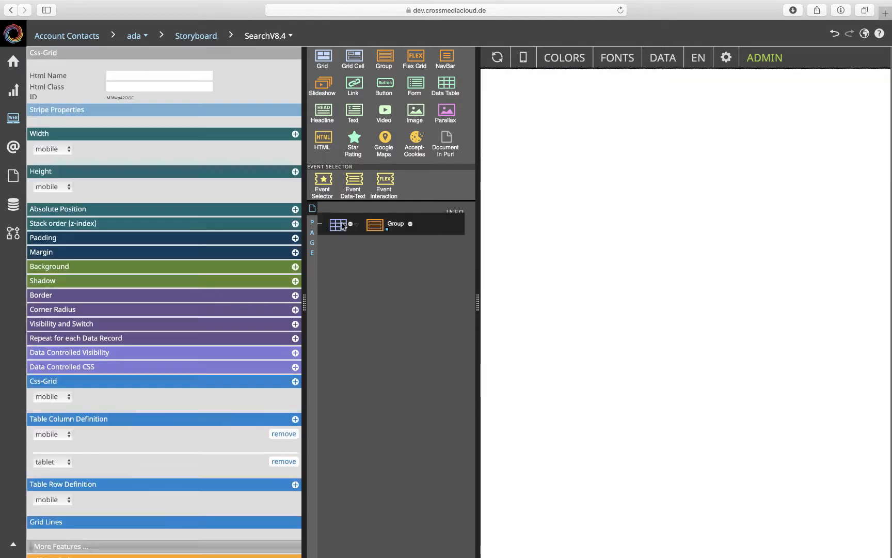
left_click(497, 57)
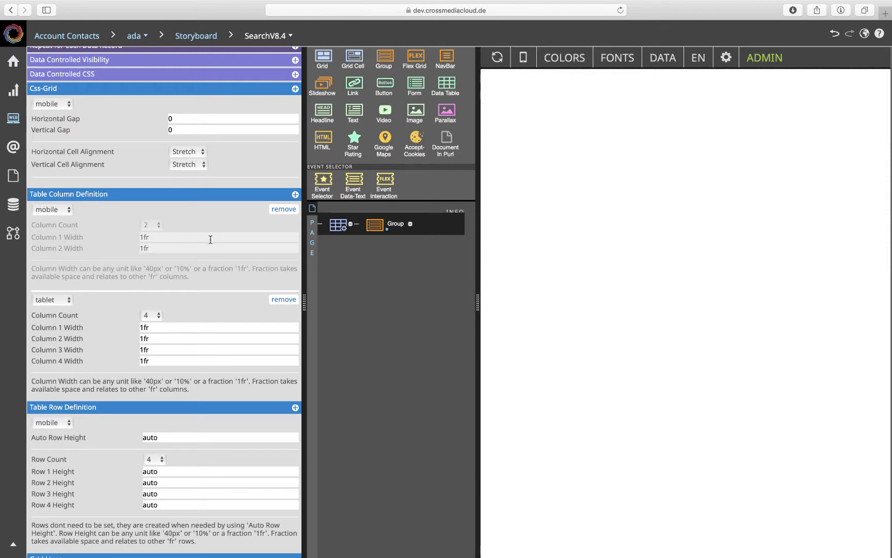
scroll(210, 239, "up", 10)
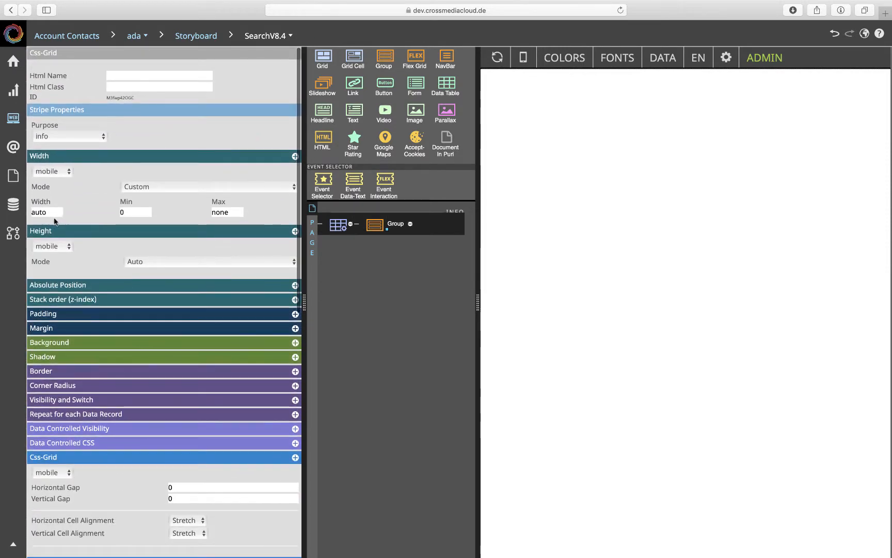
left_click(135, 261)
left_click(129, 280)
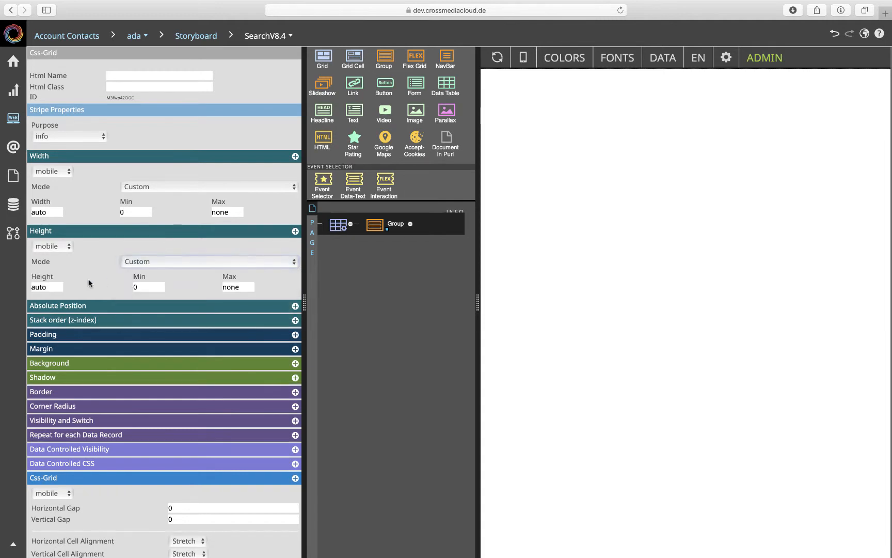
left_click_drag(54, 287, 2, 285)
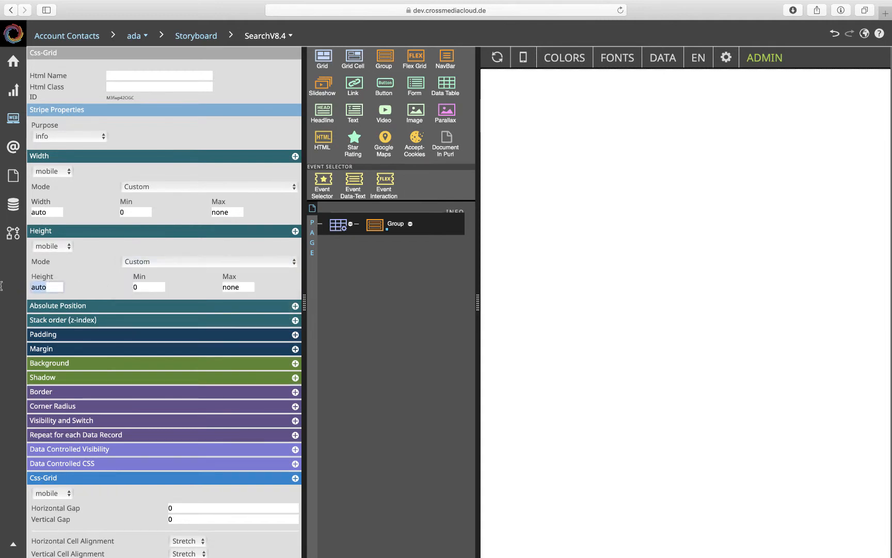
type("100vh")
key("Return")
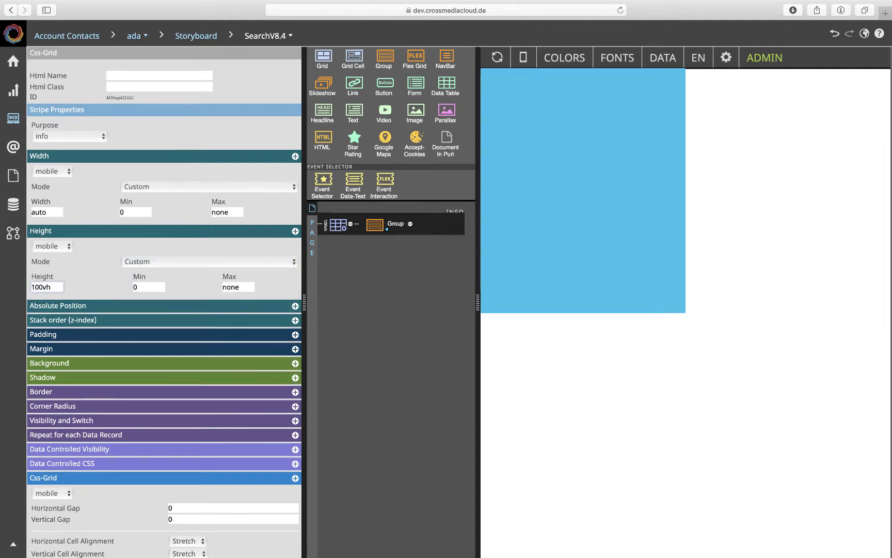
left_click(497, 57)
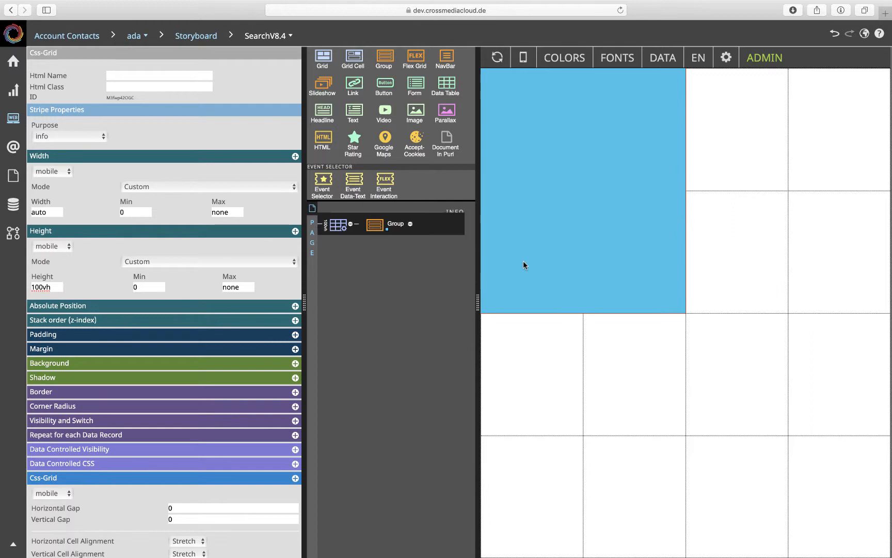
left_click_drag(478, 303, 407, 300)
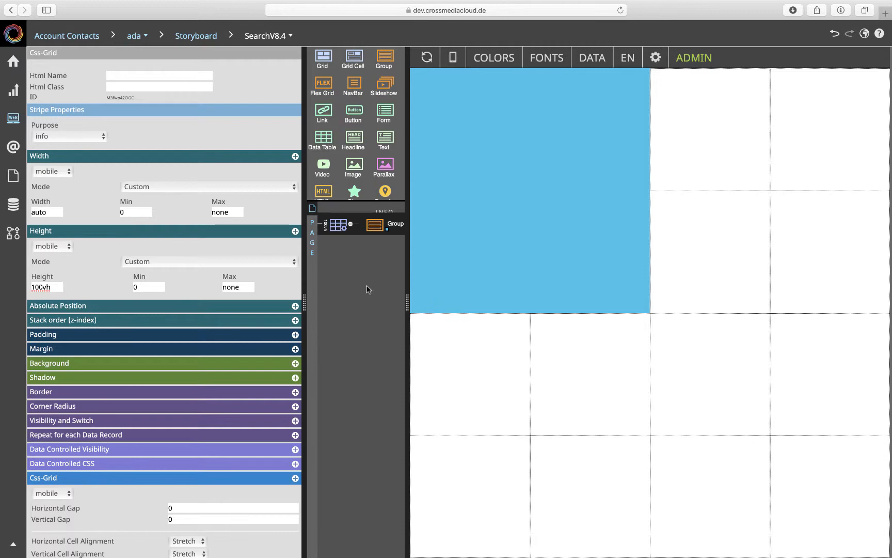
- Set the height of row 1 in the Css-Grid's row definition to 50px
left_click(351, 228)
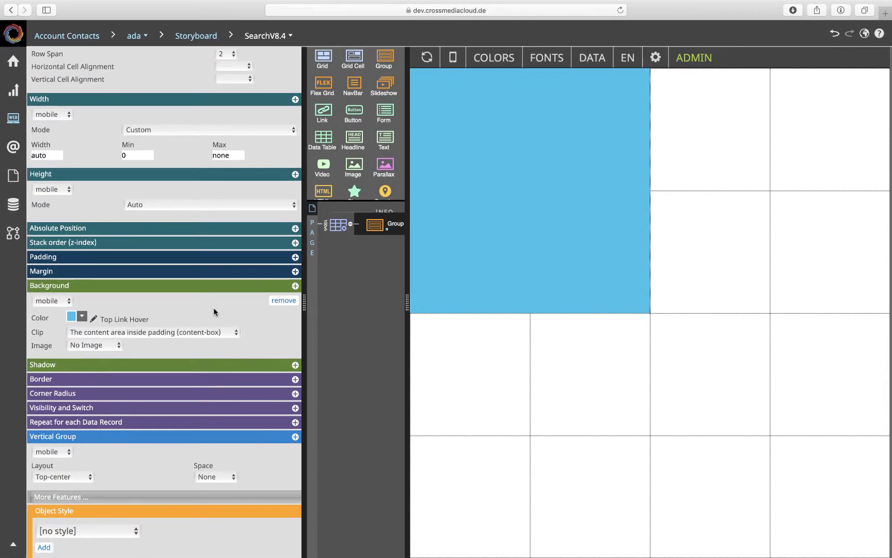
left_click(338, 225)
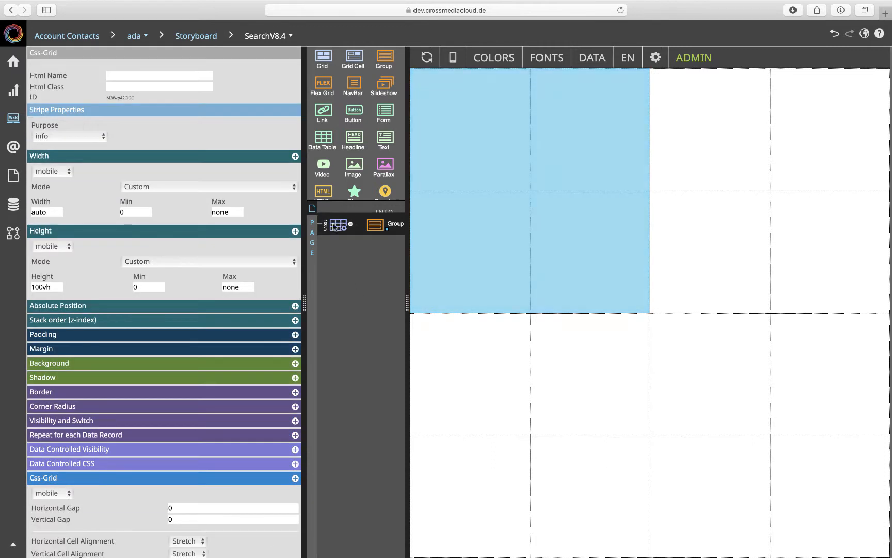
scroll(181, 448, "down", 5)
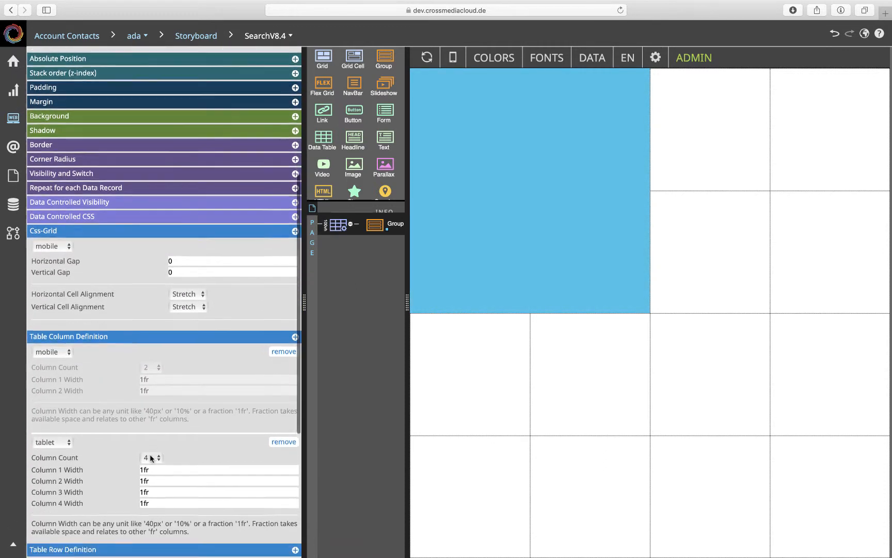
scroll(150, 454, "down", 2)
scroll(179, 448, "down", 2)
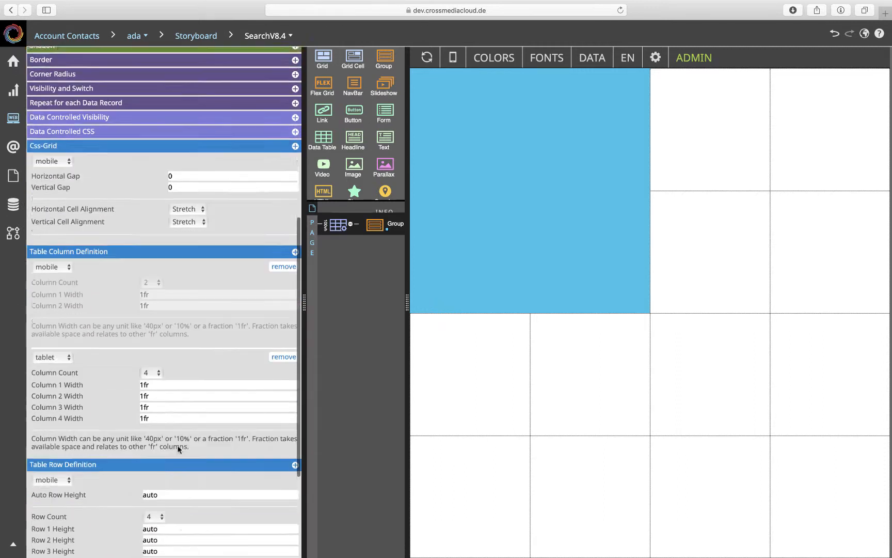
left_click(148, 374)
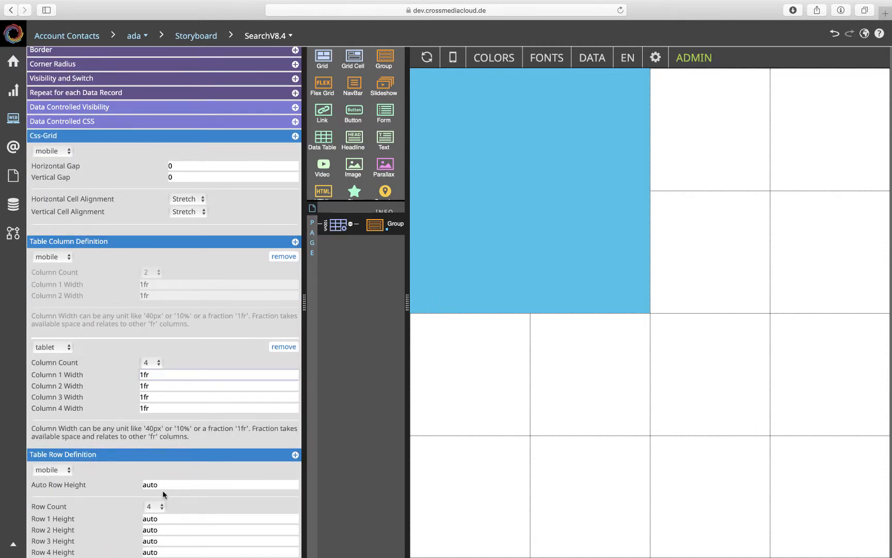
left_click_drag(159, 518, 138, 518)
type("50")
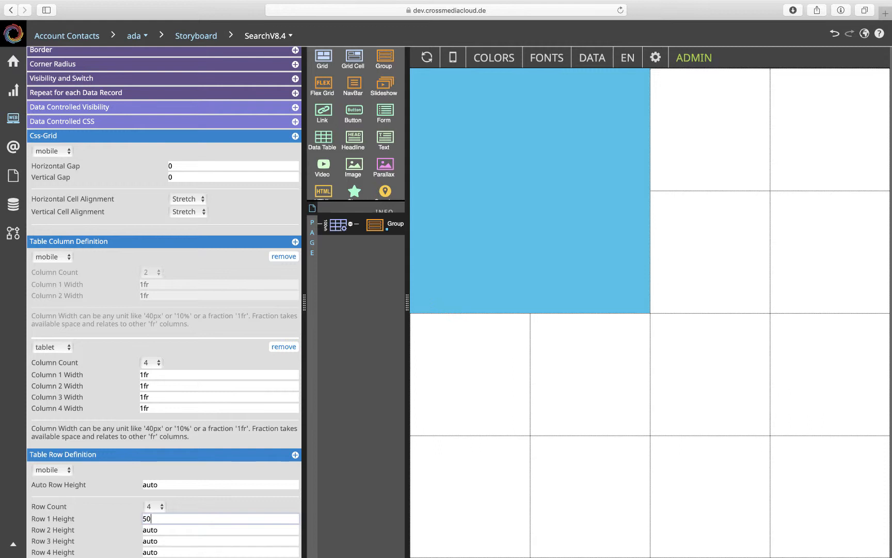
key("Return")
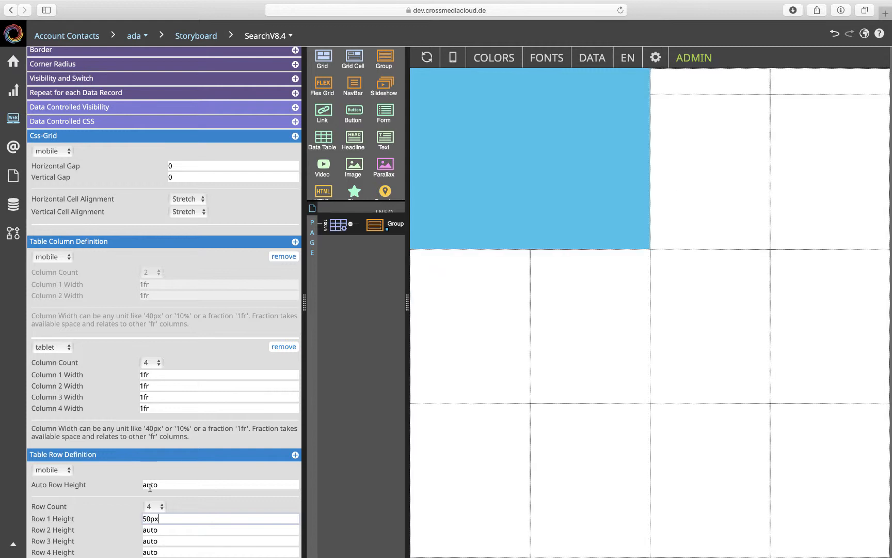
- Set the blue Group's row span to 1 and its column span to 4
scroll(149, 487, "down", 2)
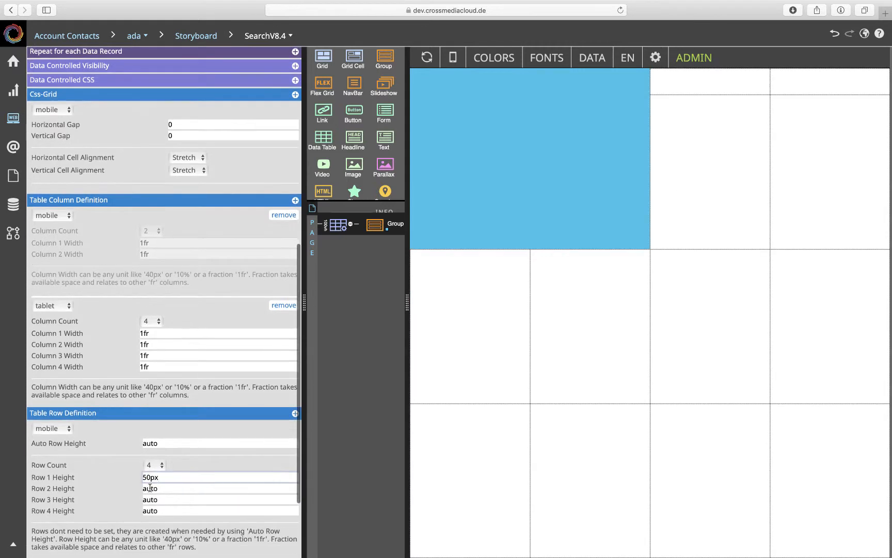
left_click(559, 138)
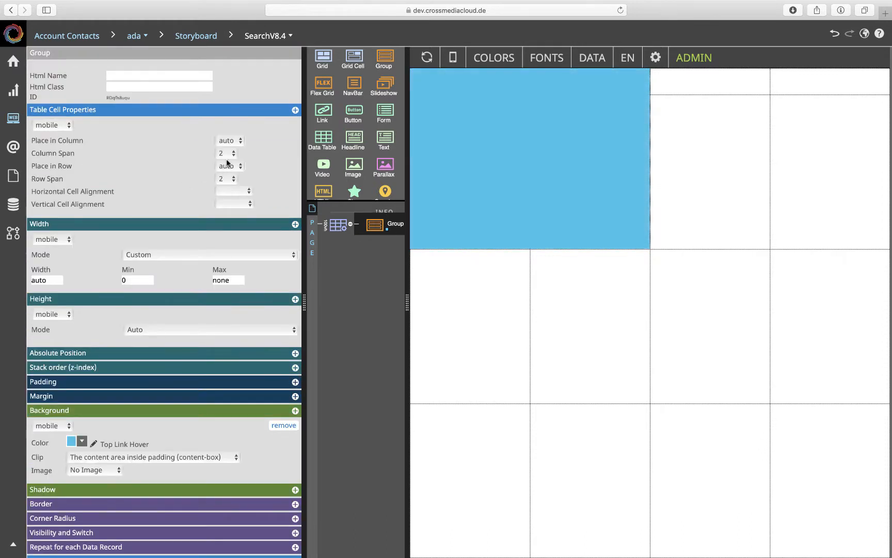
left_click(225, 179)
left_click(223, 175)
left_click(226, 153)
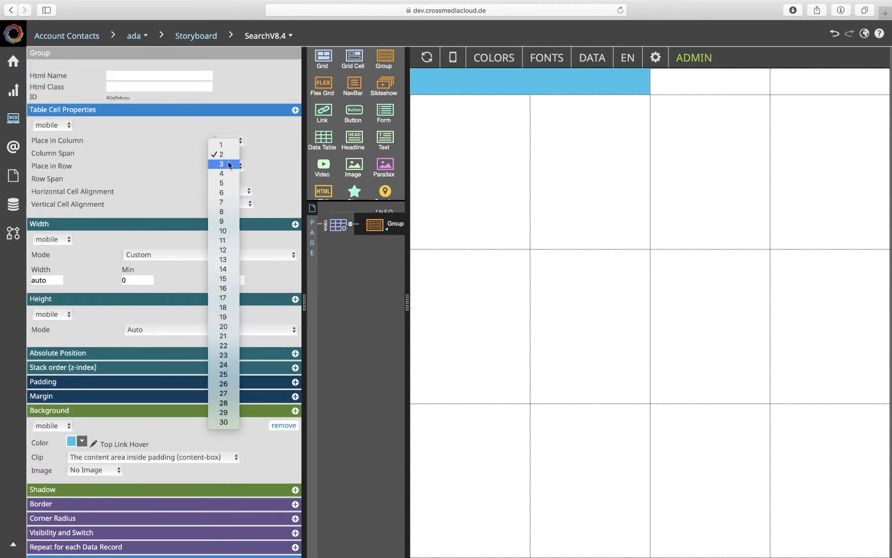
left_click(225, 175)
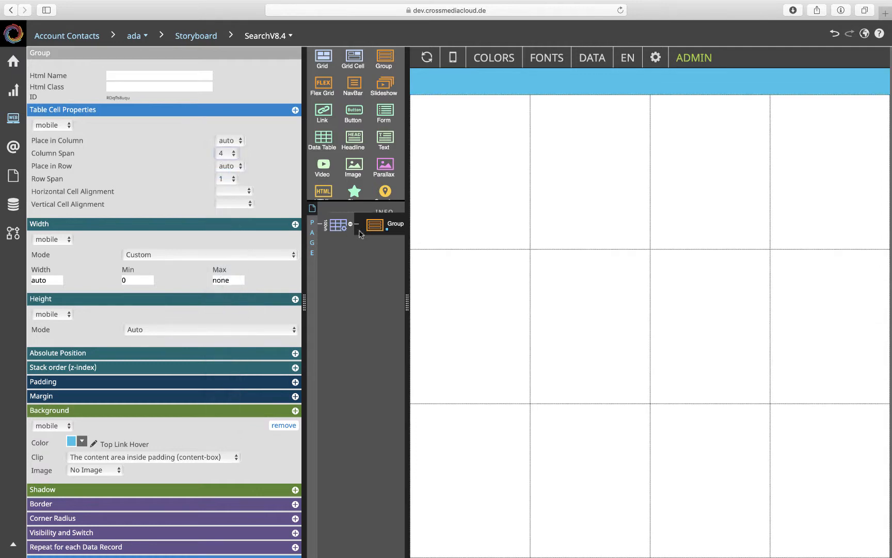
- Set the Css-Grid's row 2 height to 1fr and row 3 height to 100px, and reduce the row count to 3
left_click(338, 226)
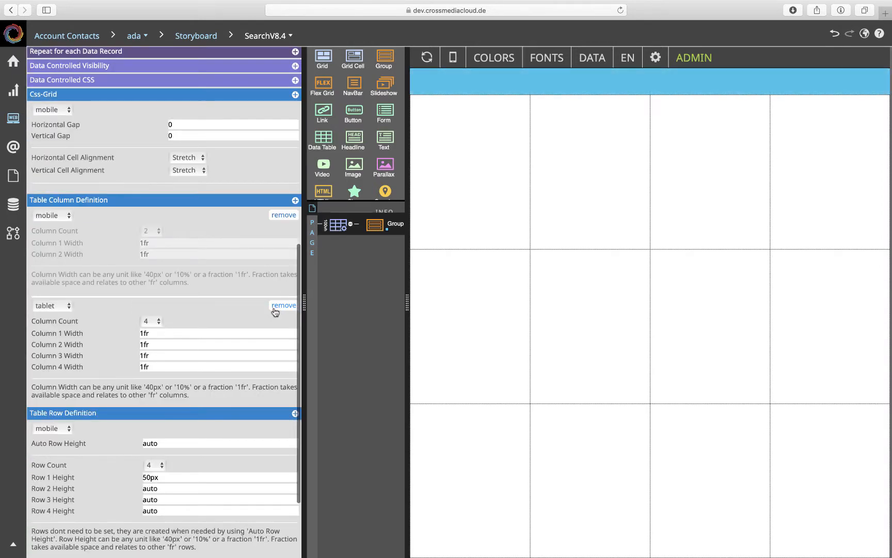
scroll(241, 357, "down", 3)
left_click_drag(174, 413, 135, 411)
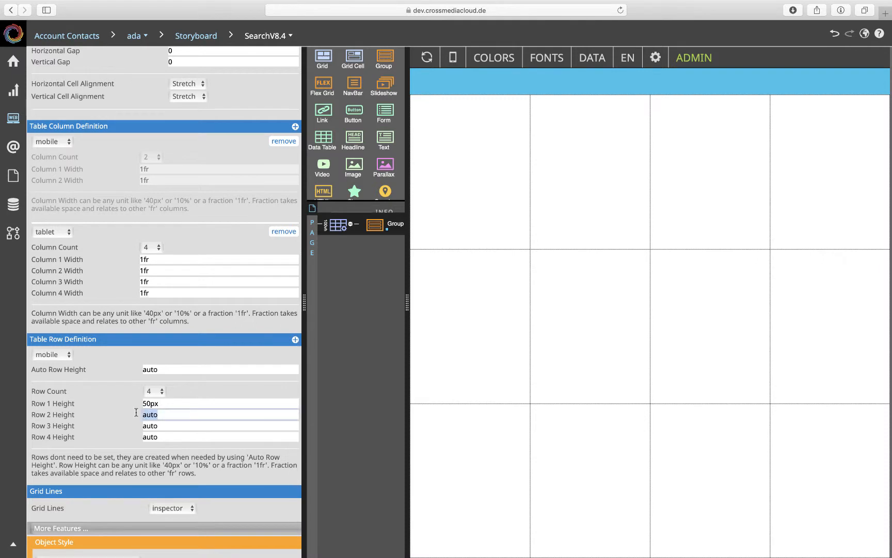
type("1fr")
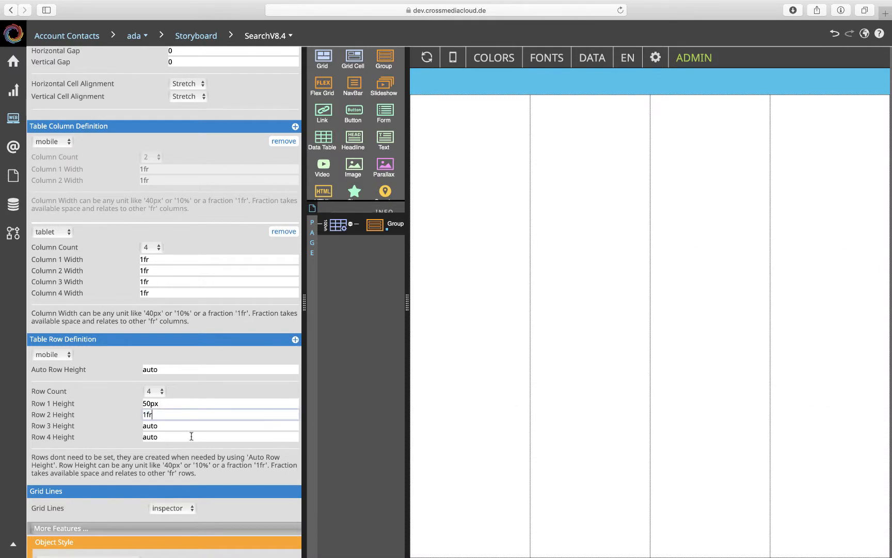
left_click_drag(164, 425, 132, 425)
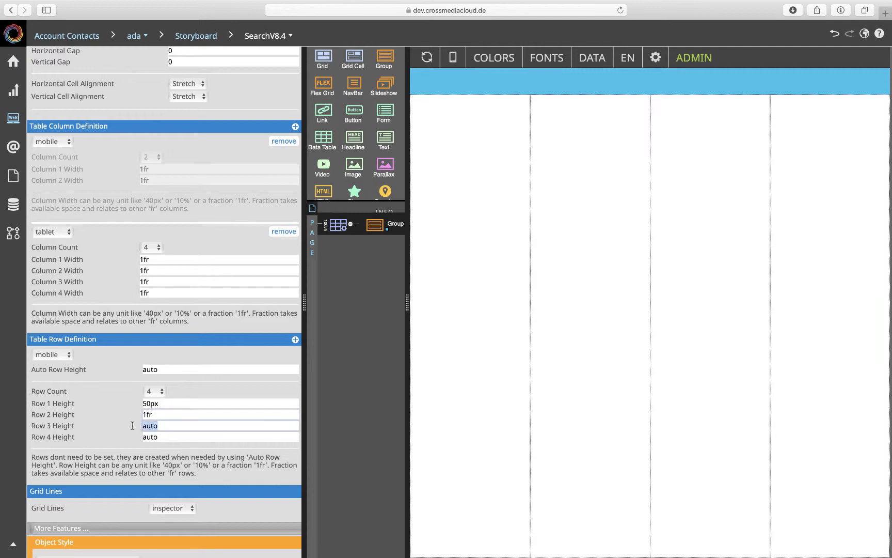
type("100px")
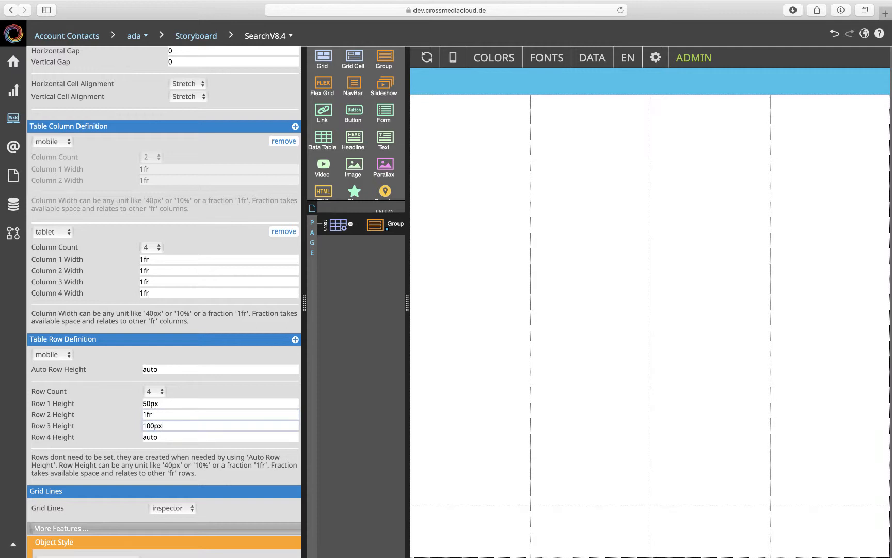
left_click(160, 390)
left_click(158, 383)
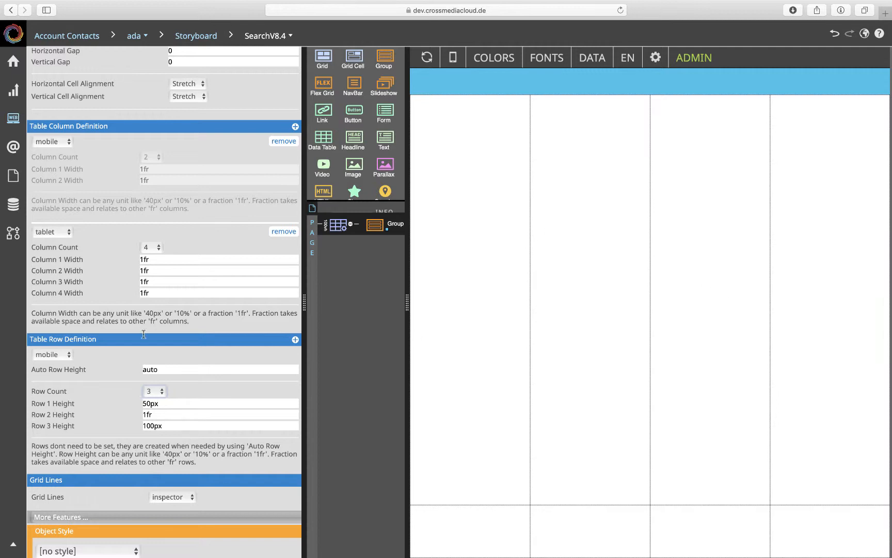
left_click(160, 256)
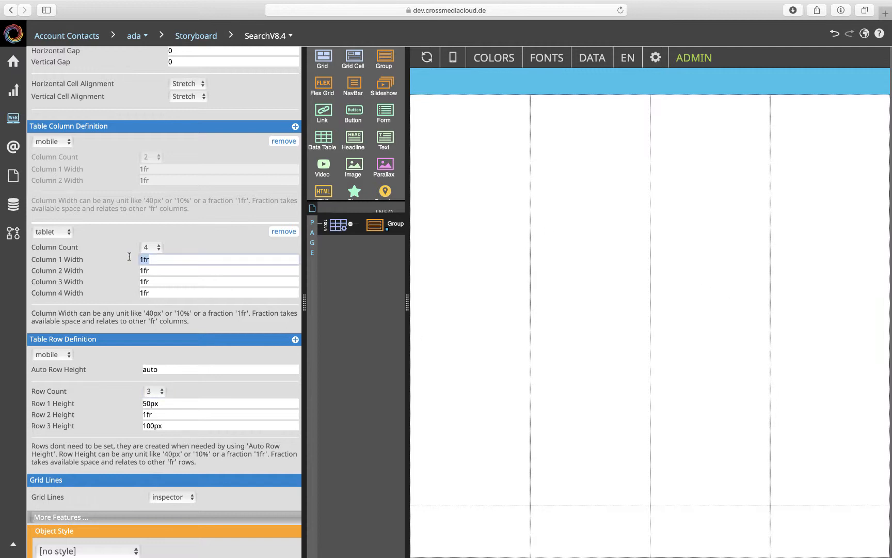
type("50px")
key("Return")
left_click(148, 292)
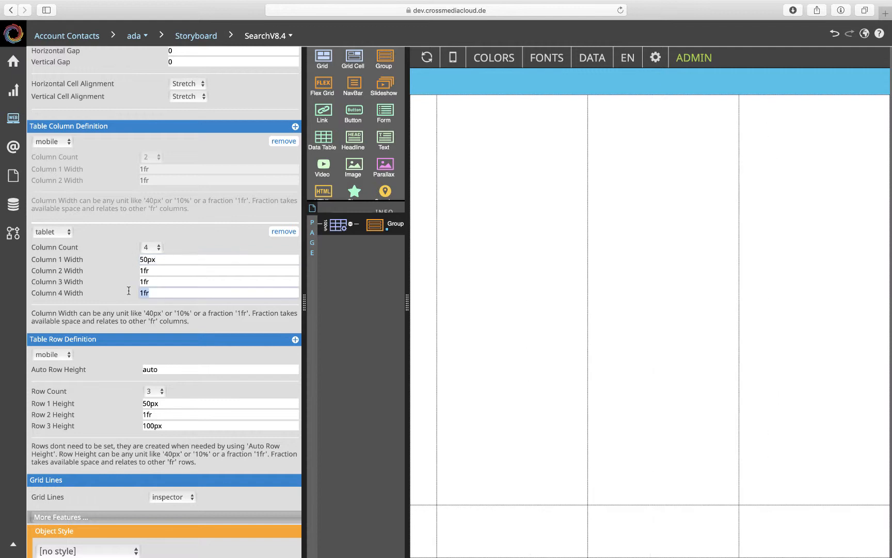
type("50px")
key("Return")
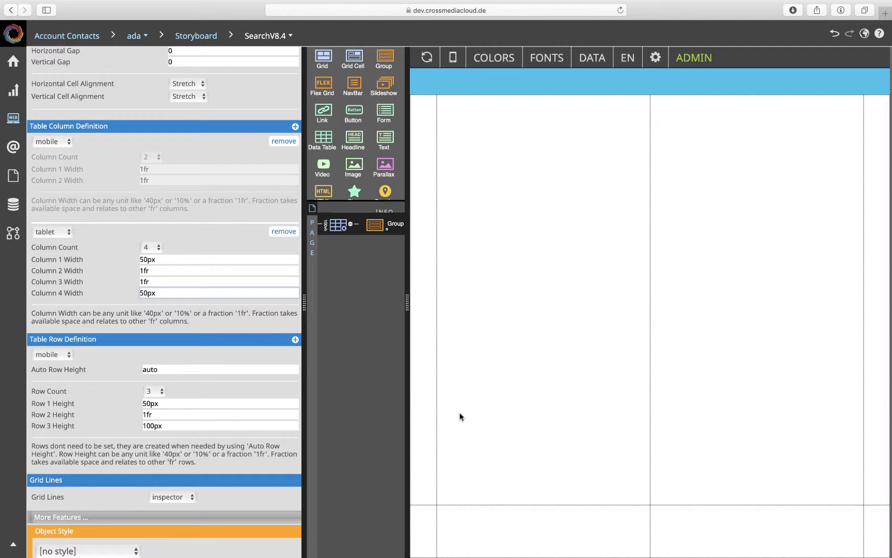
- Duplicate the blue Group inside the Css-Grid and set the copy's background color to Main Line
left_click(375, 225)
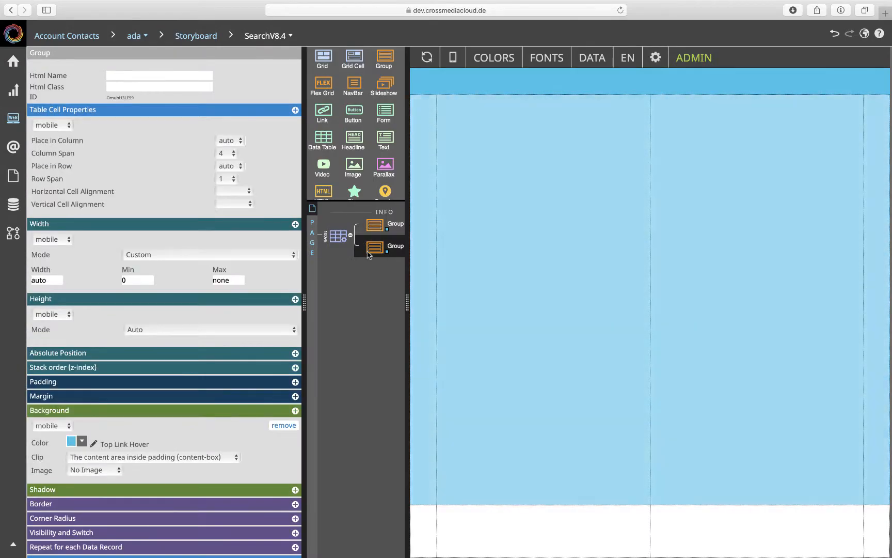
scroll(195, 351, "down", 2)
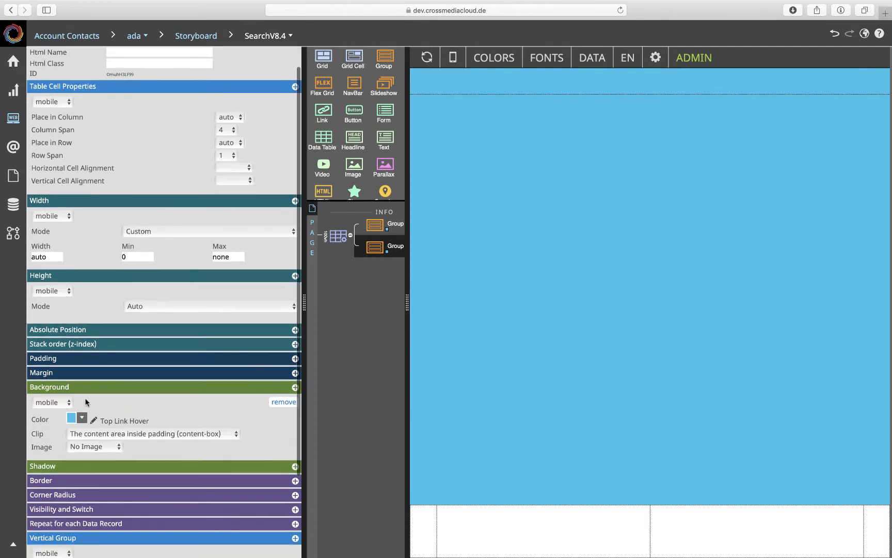
left_click(82, 417)
scroll(81, 417, "down", 5)
left_click(82, 389)
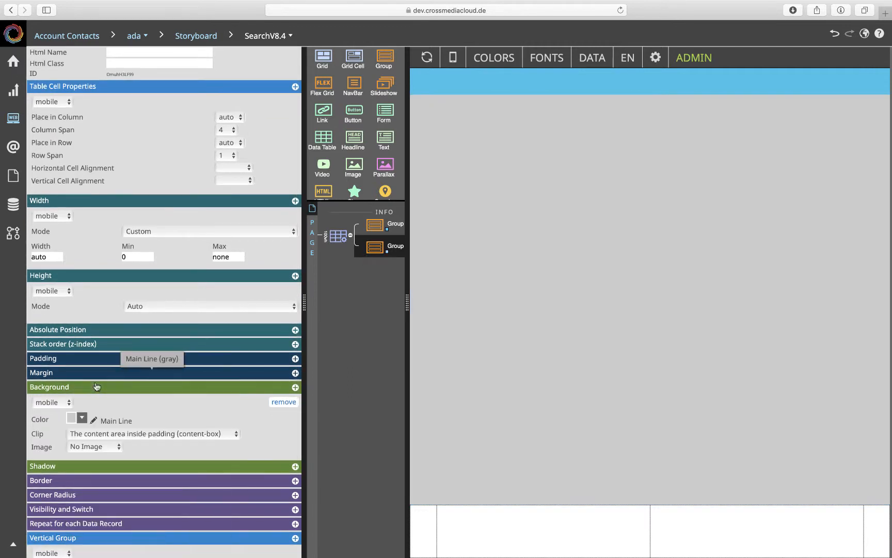
left_click(226, 156)
left_click(228, 175)
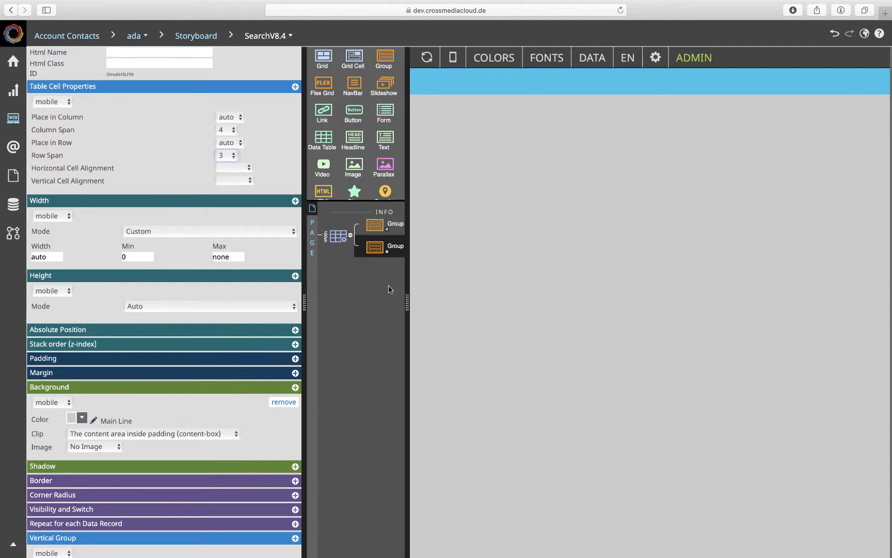
left_click(226, 157)
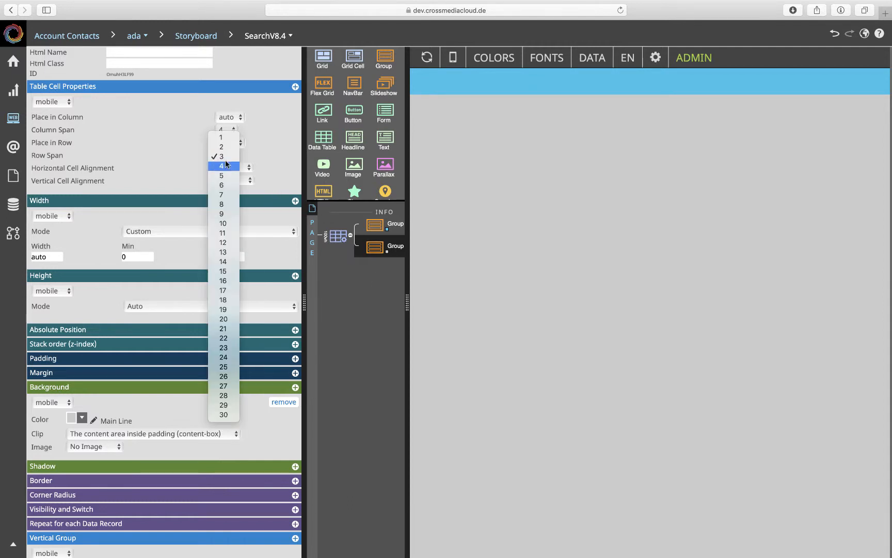
left_click(226, 147)
- Place the grey Group in row 3 of the Css-Grid
left_click(227, 143)
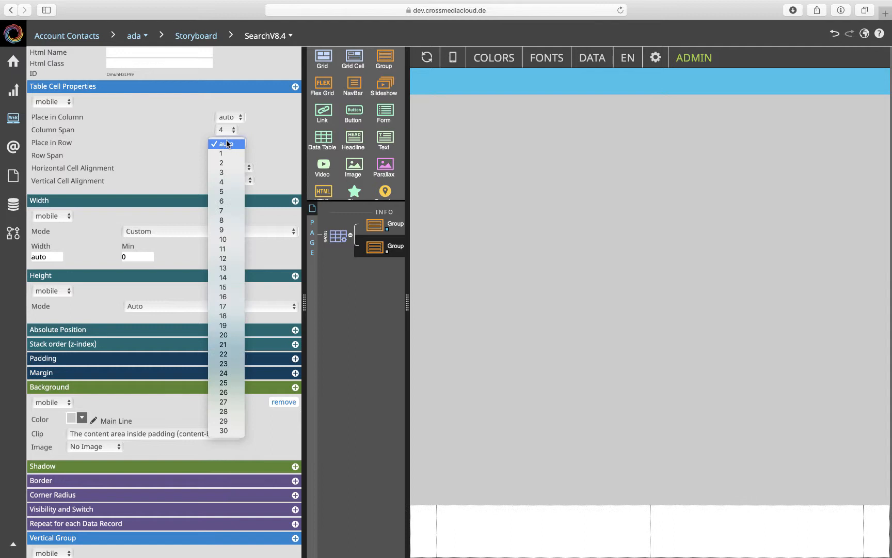
left_click(226, 172)
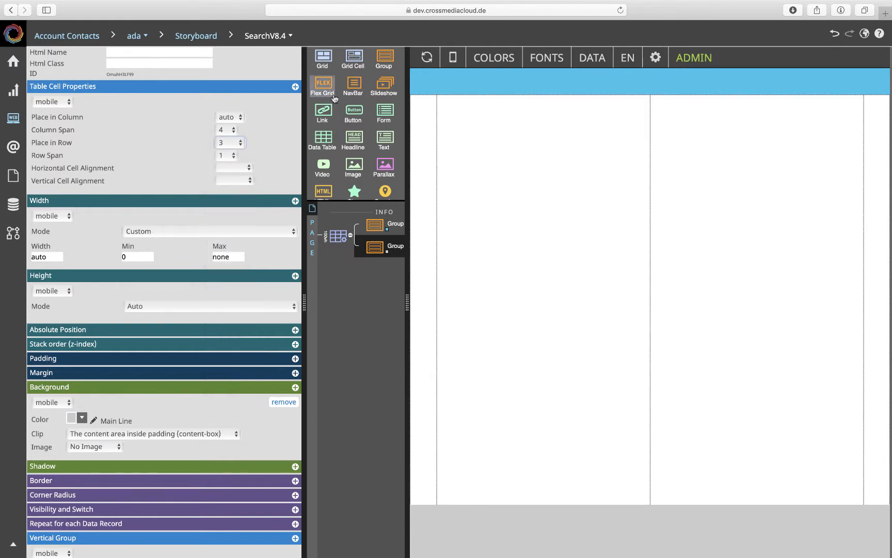
- Add a new Group to the Css-Grid between the blue and the grey Group
left_click_drag(384, 57, 364, 237)
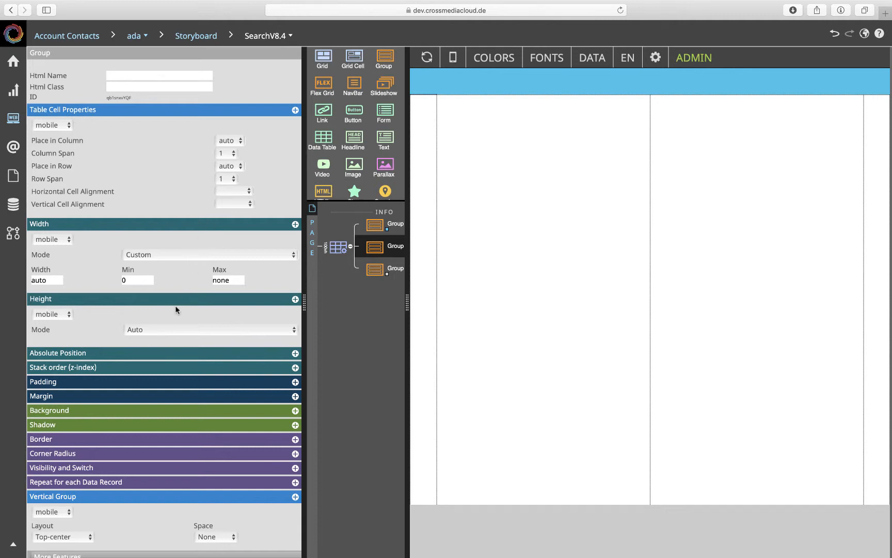
left_click(230, 154)
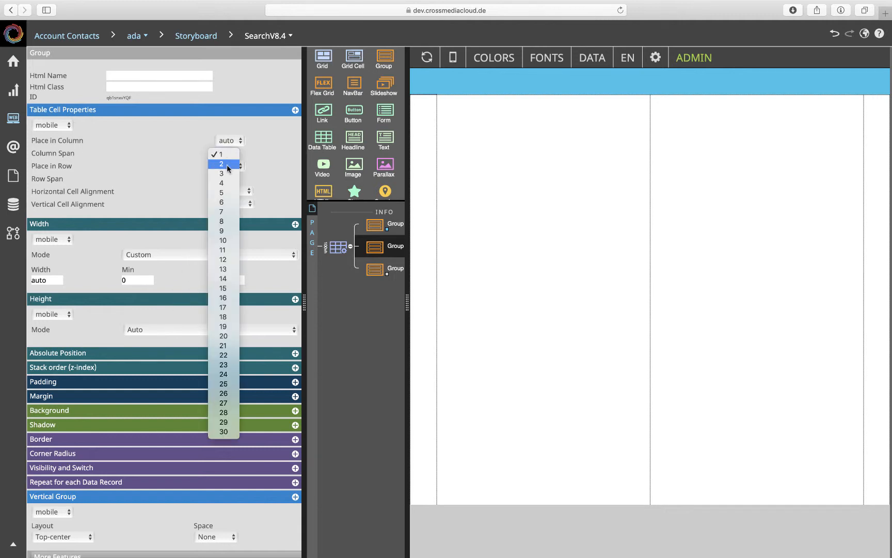
left_click(227, 165)
left_click(228, 155)
left_click(227, 143)
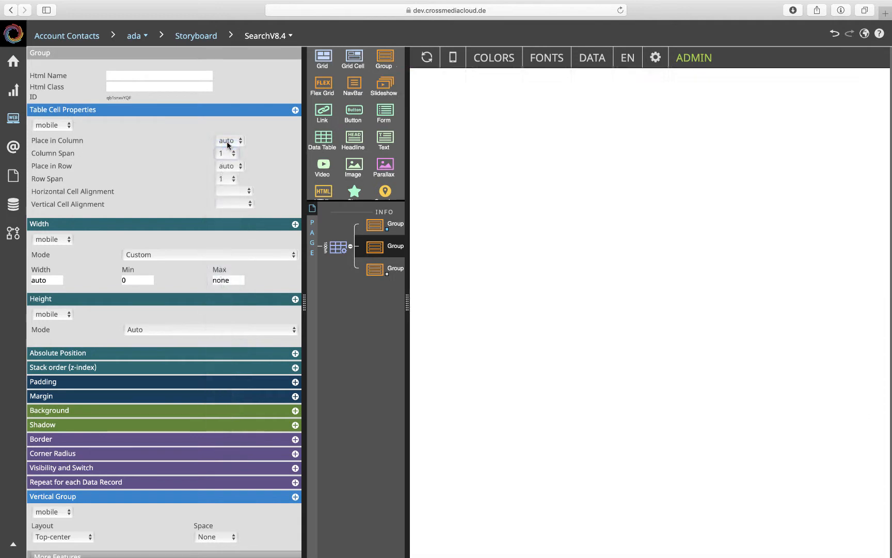
- Place the new middle Group in column 2 and row 2, keeping its row span at 1
left_click(227, 142)
left_click(226, 160)
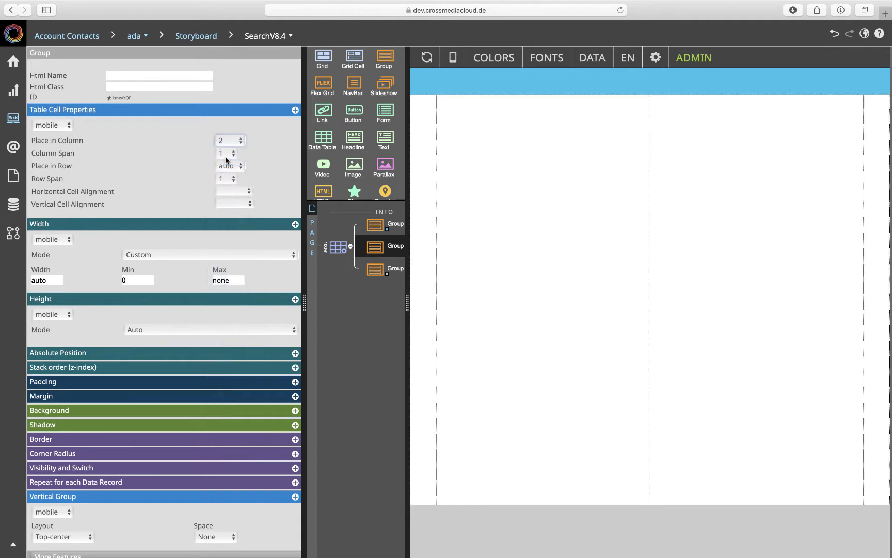
left_click(226, 166)
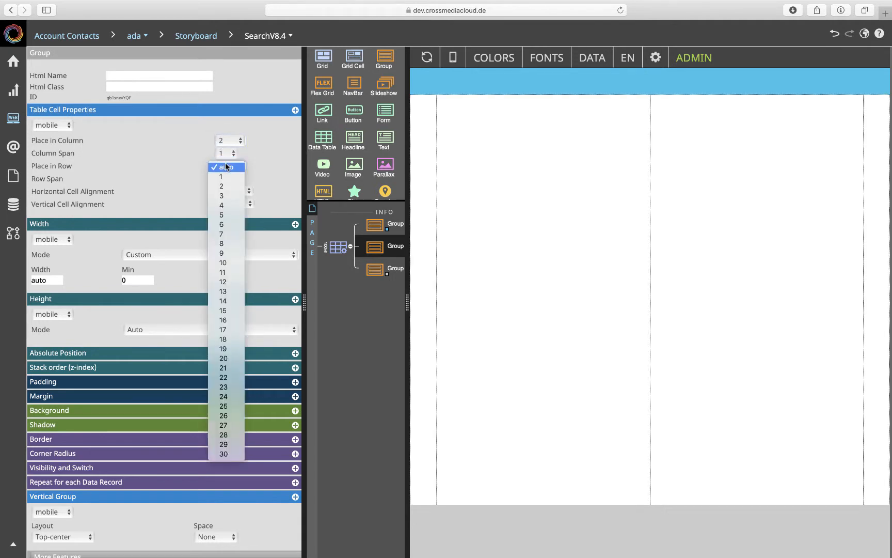
left_click(226, 185)
left_click(227, 179)
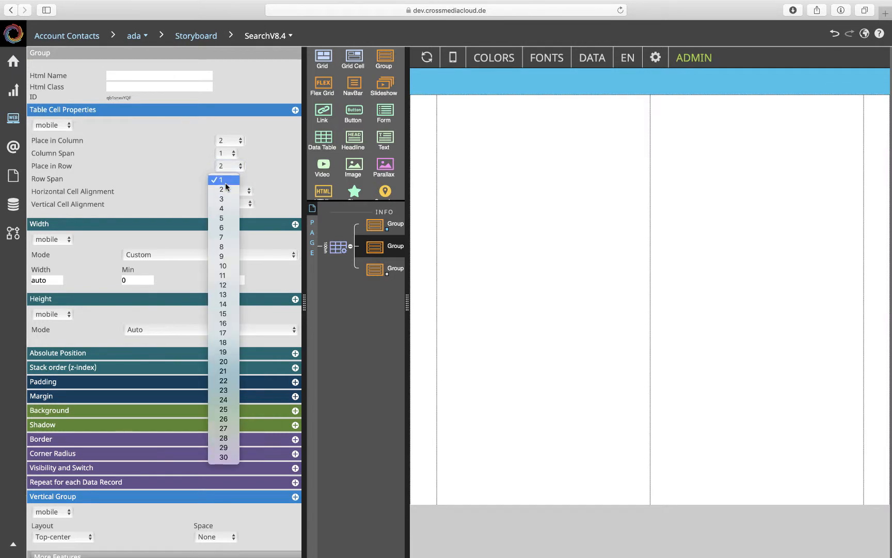
left_click(226, 182)
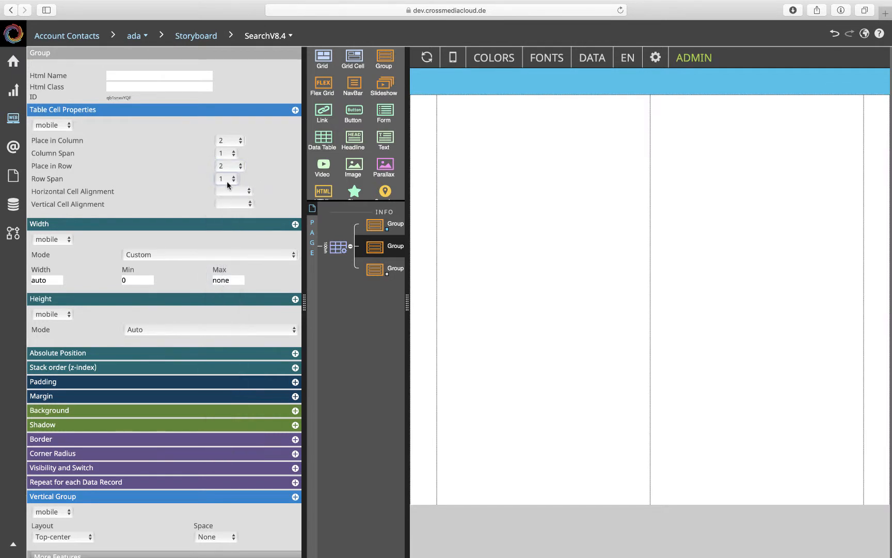
- Add a background to the middle Group and set its color to Main Warning
left_click_drag(413, 250, 439, 250)
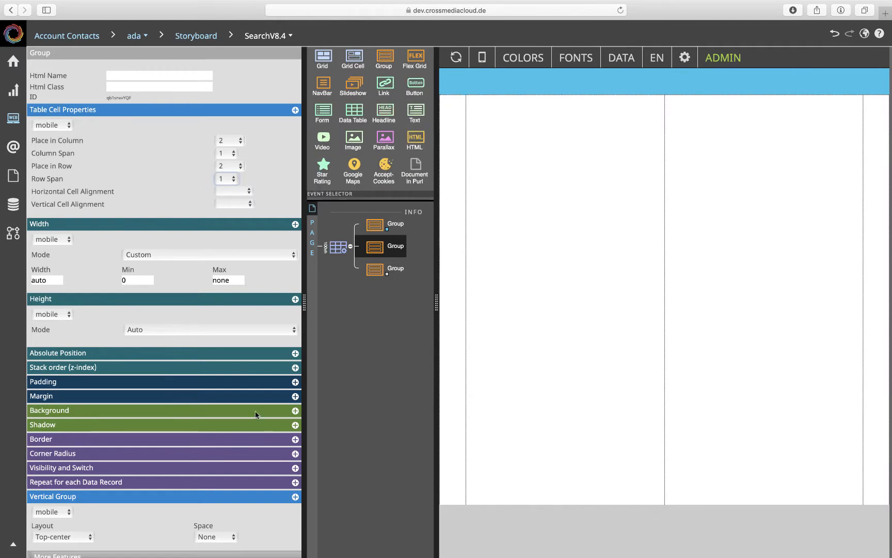
left_click(274, 409)
left_click(86, 442)
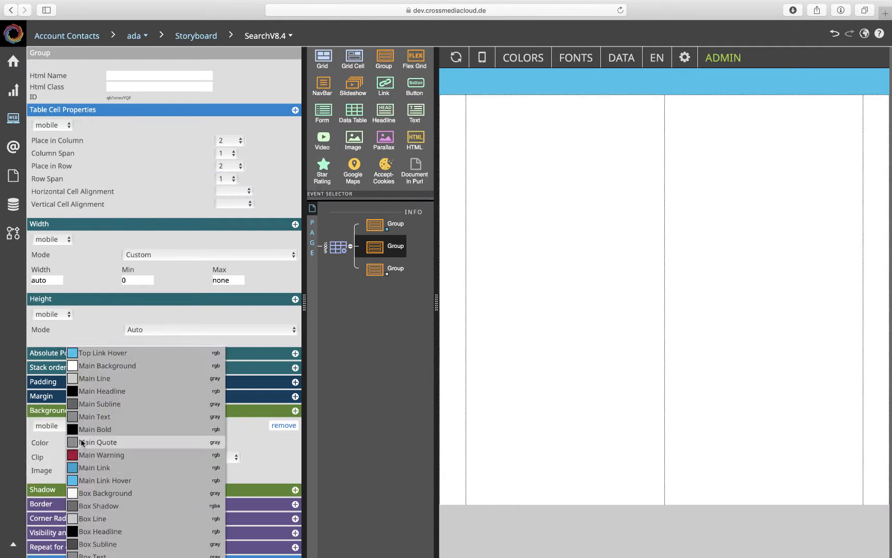
scroll(84, 438, "down", 1)
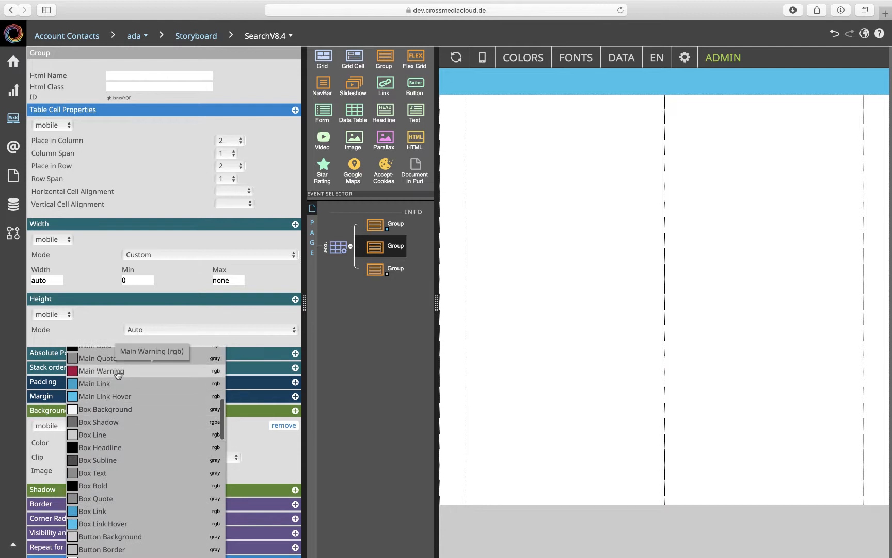
left_click(101, 371)
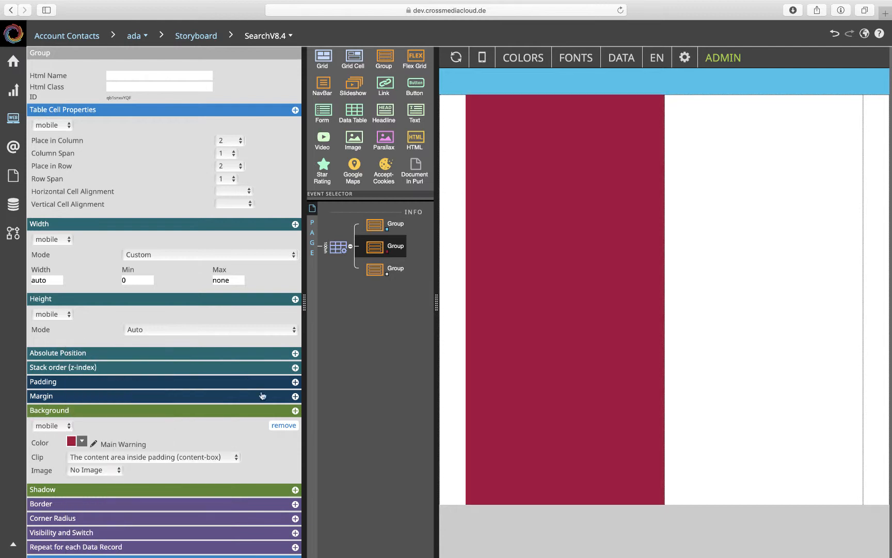
- Set the red Group's column span to 2 and narrow the preview area slightly
left_click(225, 160)
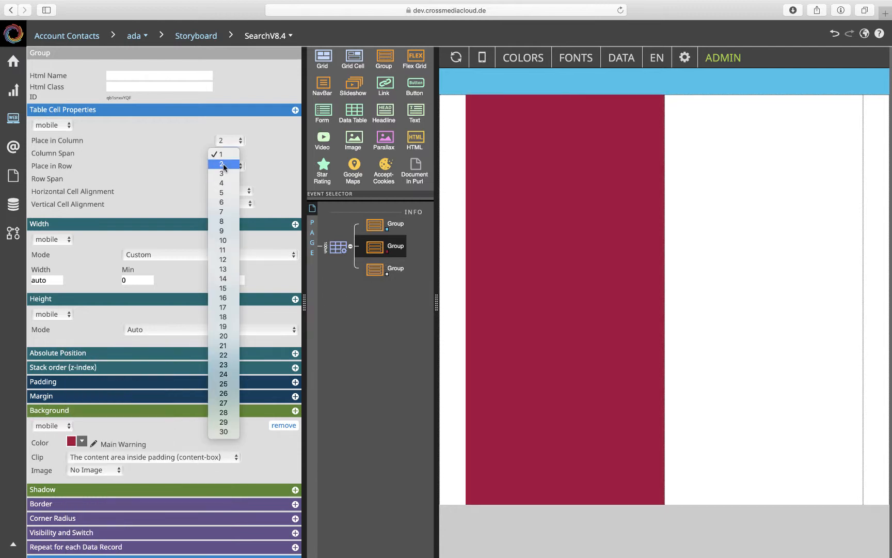
left_click(225, 163)
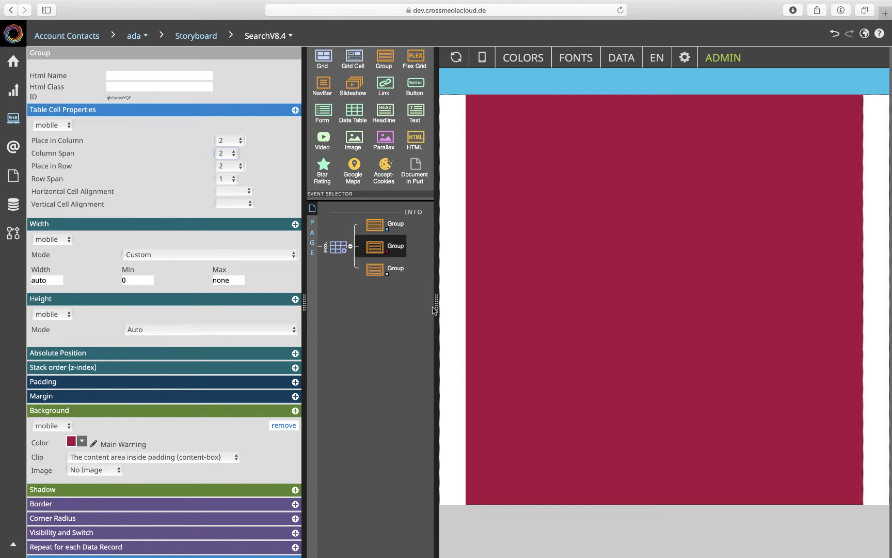
mouse_move(436, 309)
left_mouse_down()
mouse_move(410, 308)
mouse_move(678, 312)
mouse_move(443, 297)
left_mouse_up()
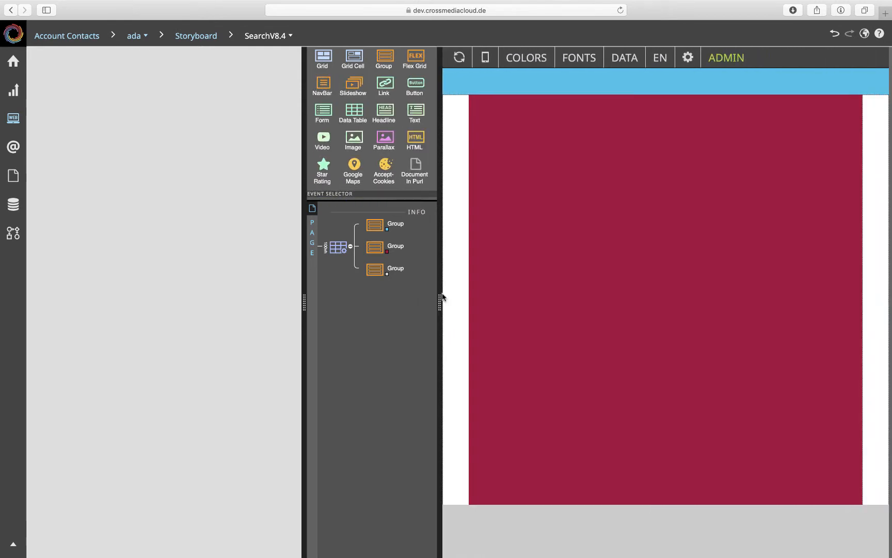